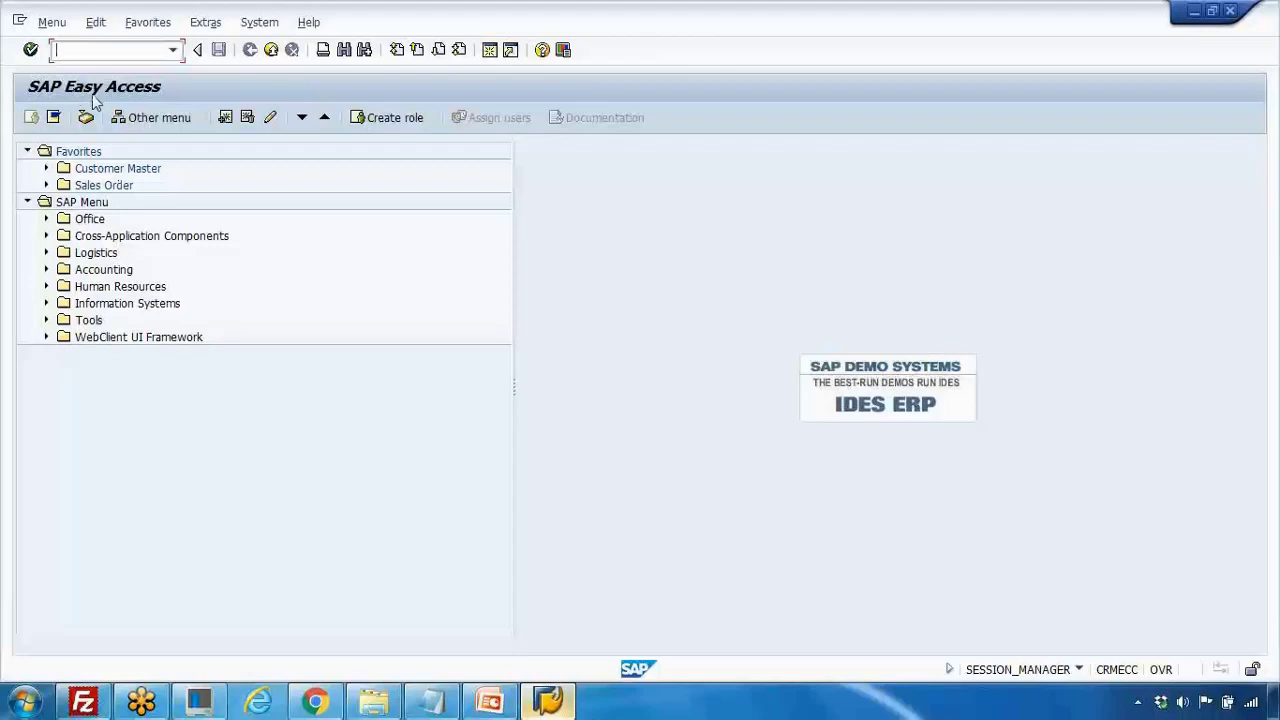
Append 'Billing' after the PGI step in the Notepad process notes
left_click(431, 700)
left_click_drag(306, 292, 395, 293)
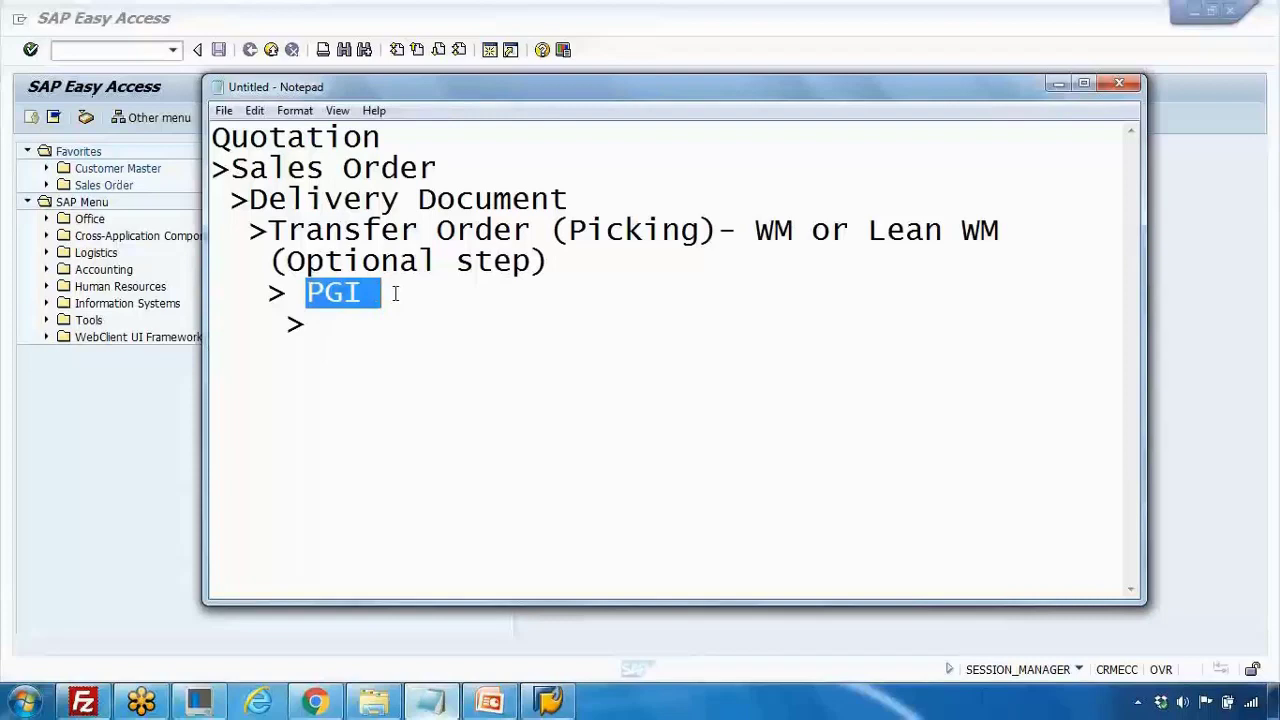
left_click(365, 319)
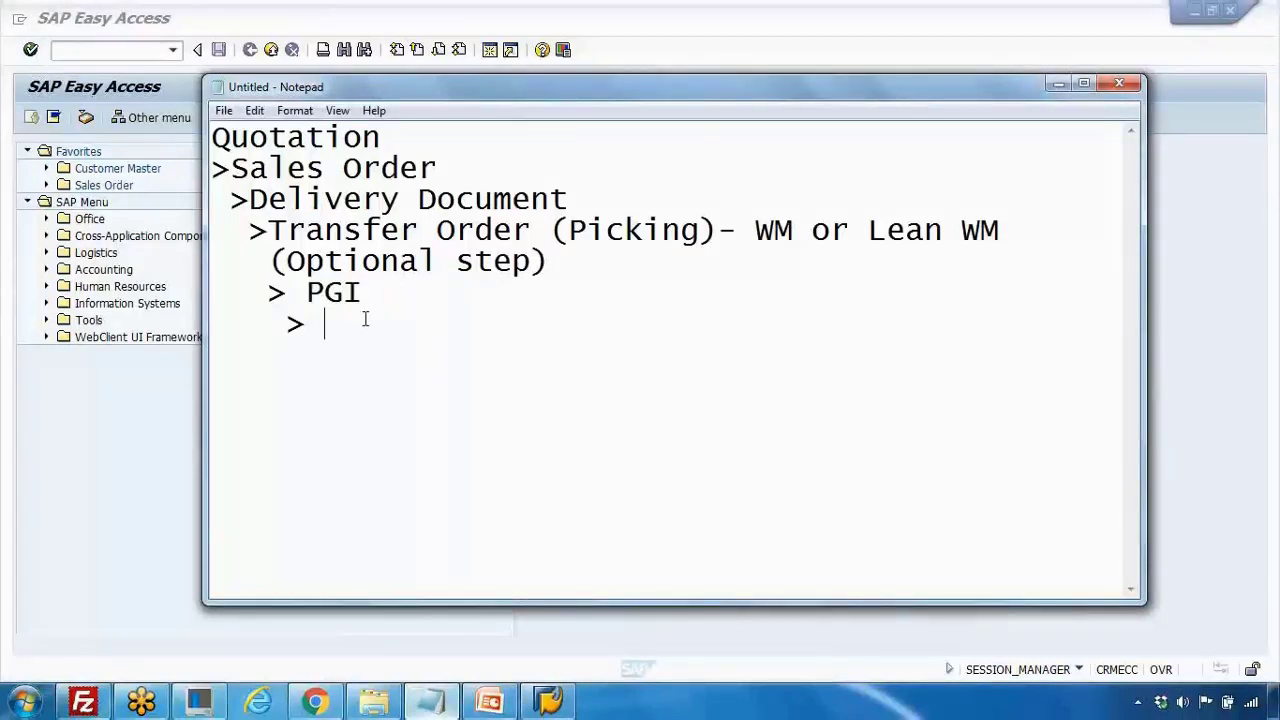
key("BackSpace")
type("Billing")
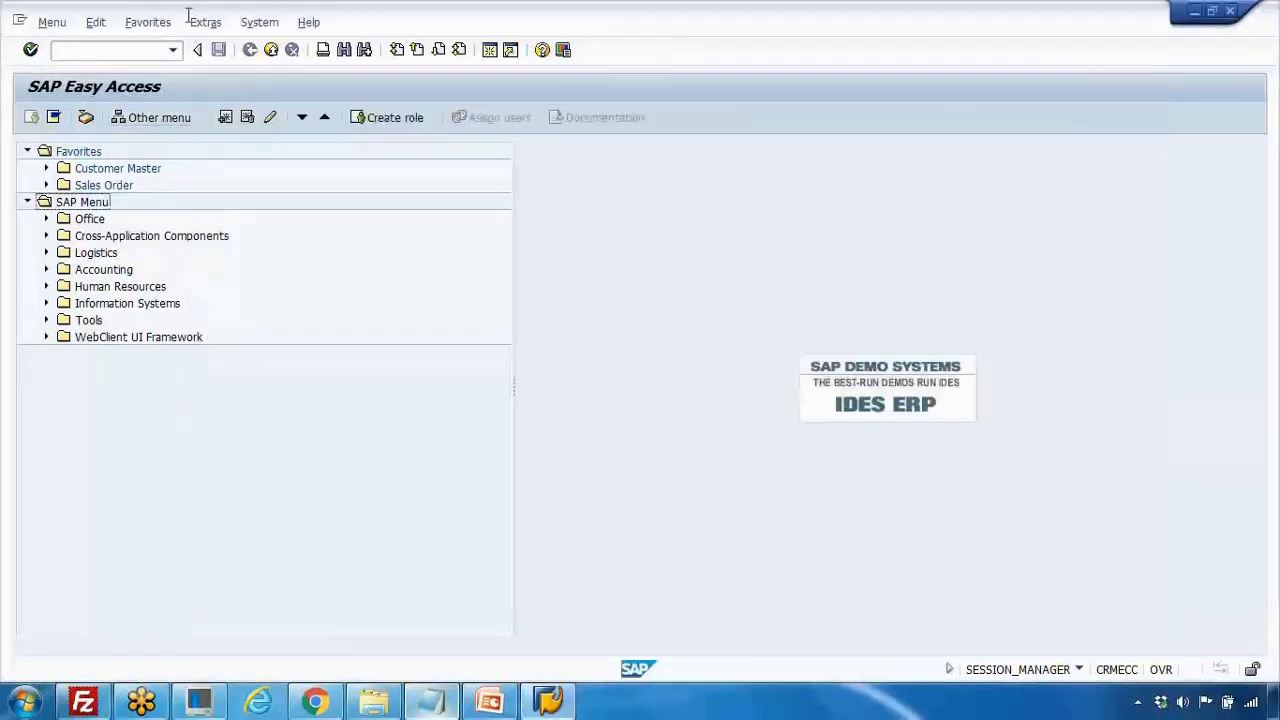
Try transaction VL02NN in SAP, which is rejected as nonexistent
left_click(180, 50)
type("vl02nn")
key("Return")
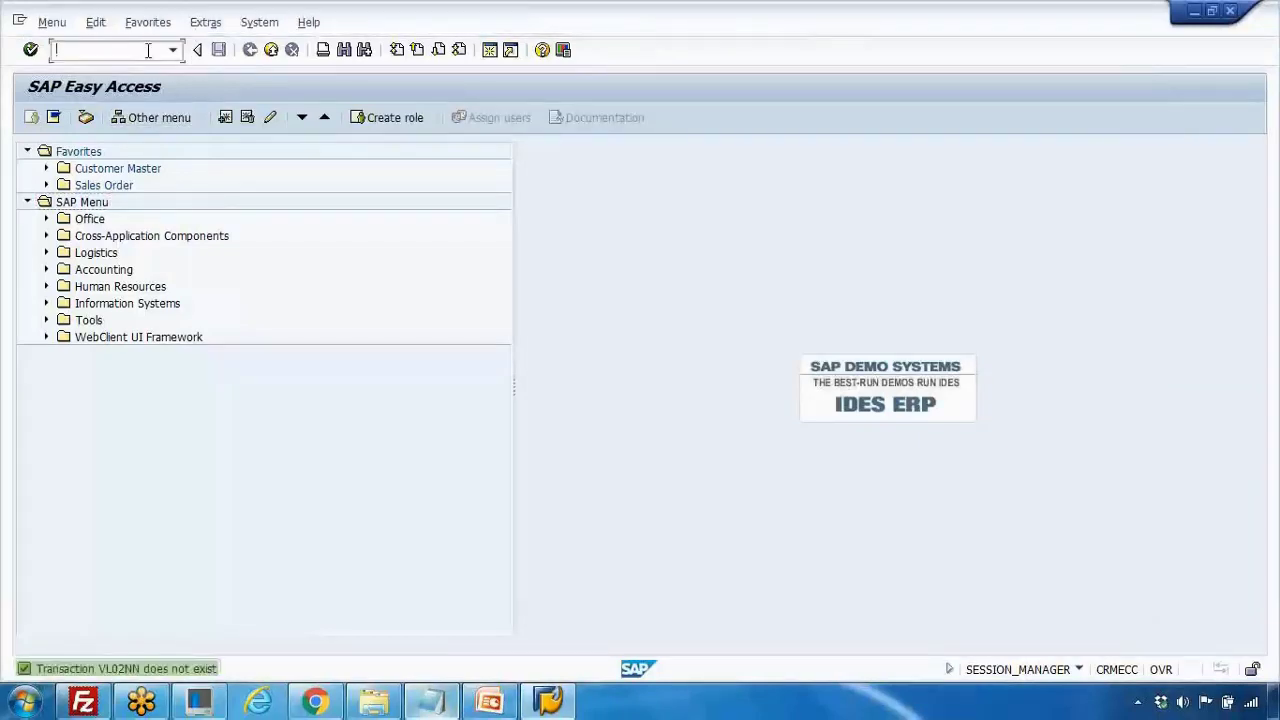
Open outbound delivery 80017755 in VL02N to review its overview
type("vl02n")
key("Return")
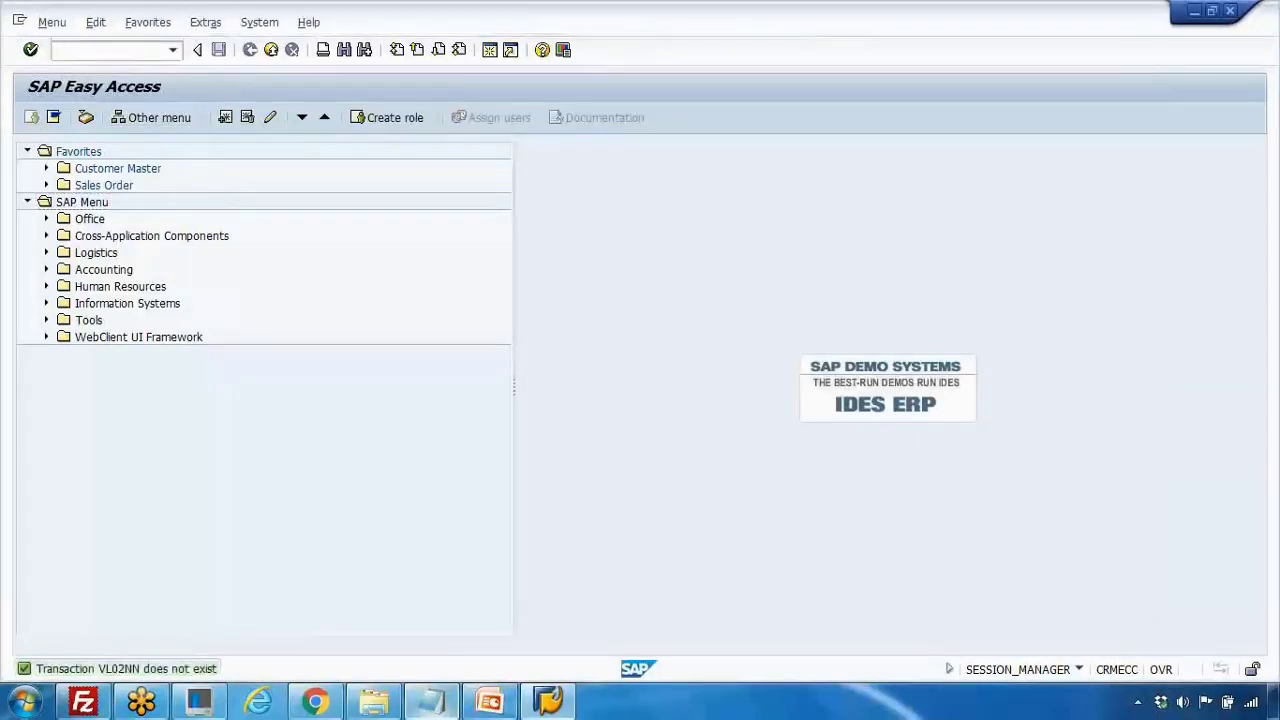
type("8")
left_click(240, 221)
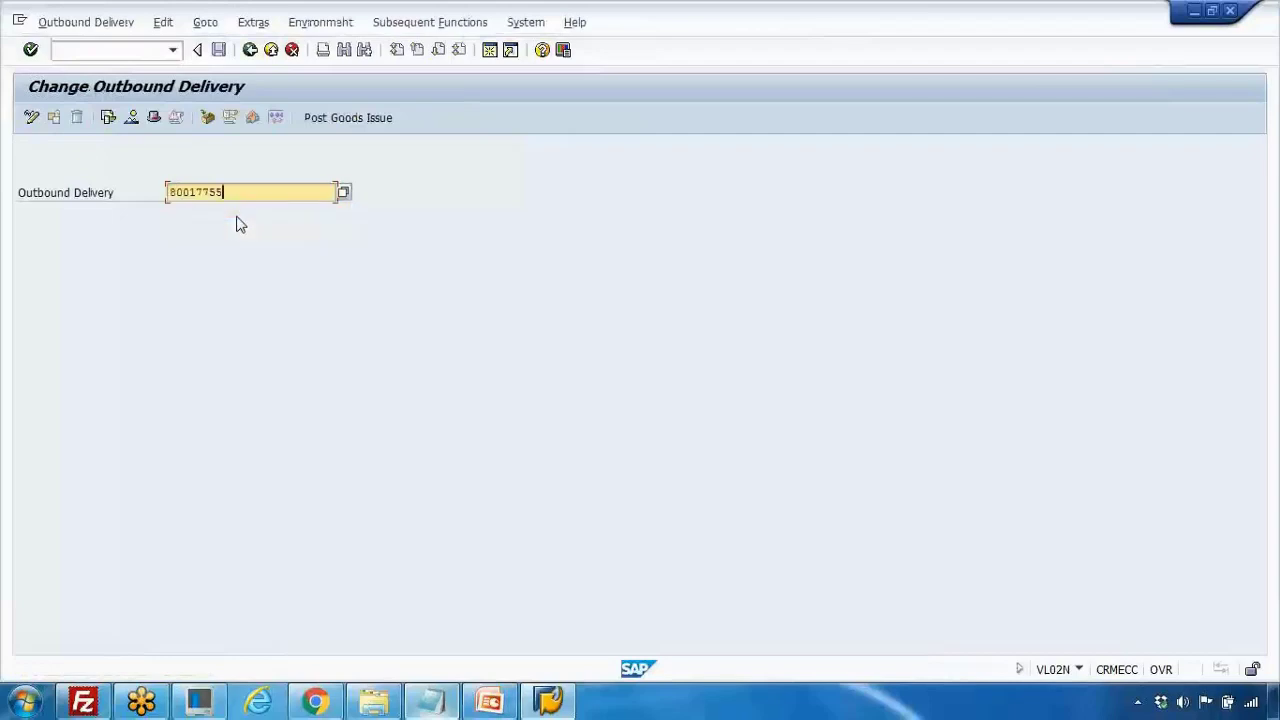
key("Return")
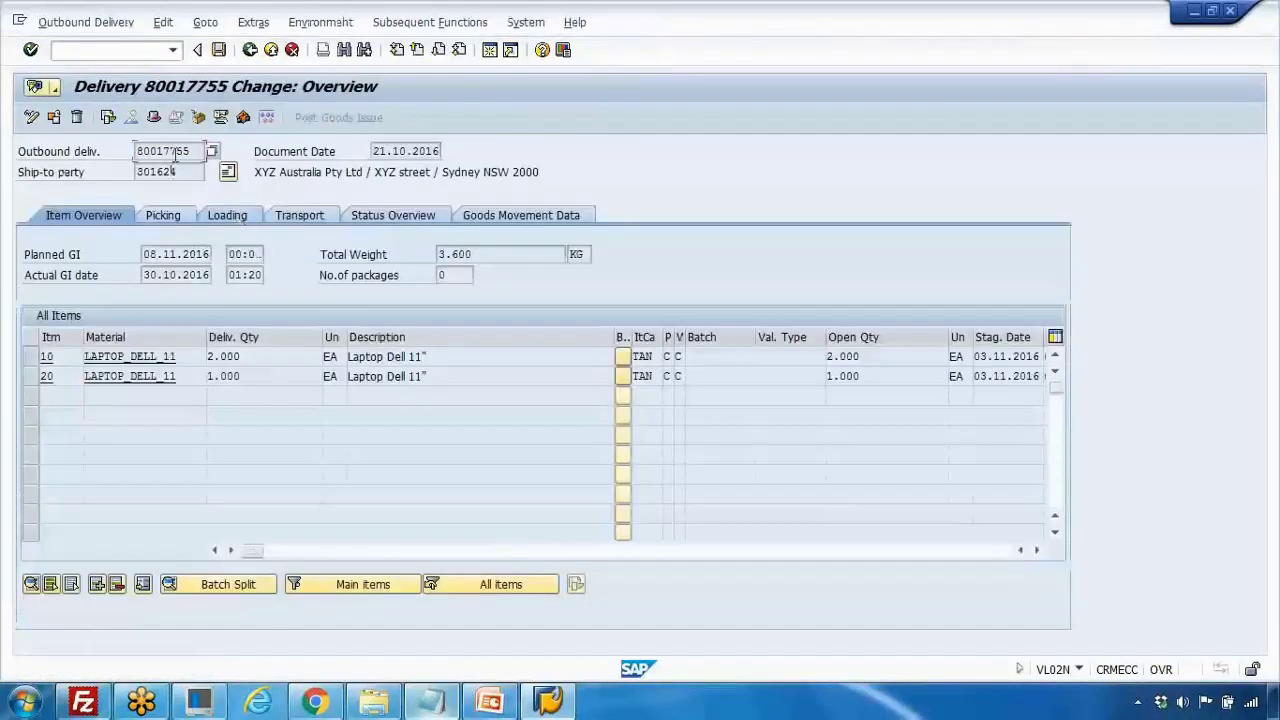
Go back from the delivery overview to the SAP menu and expand Logistics
left_click(489, 700)
left_click(489, 700)
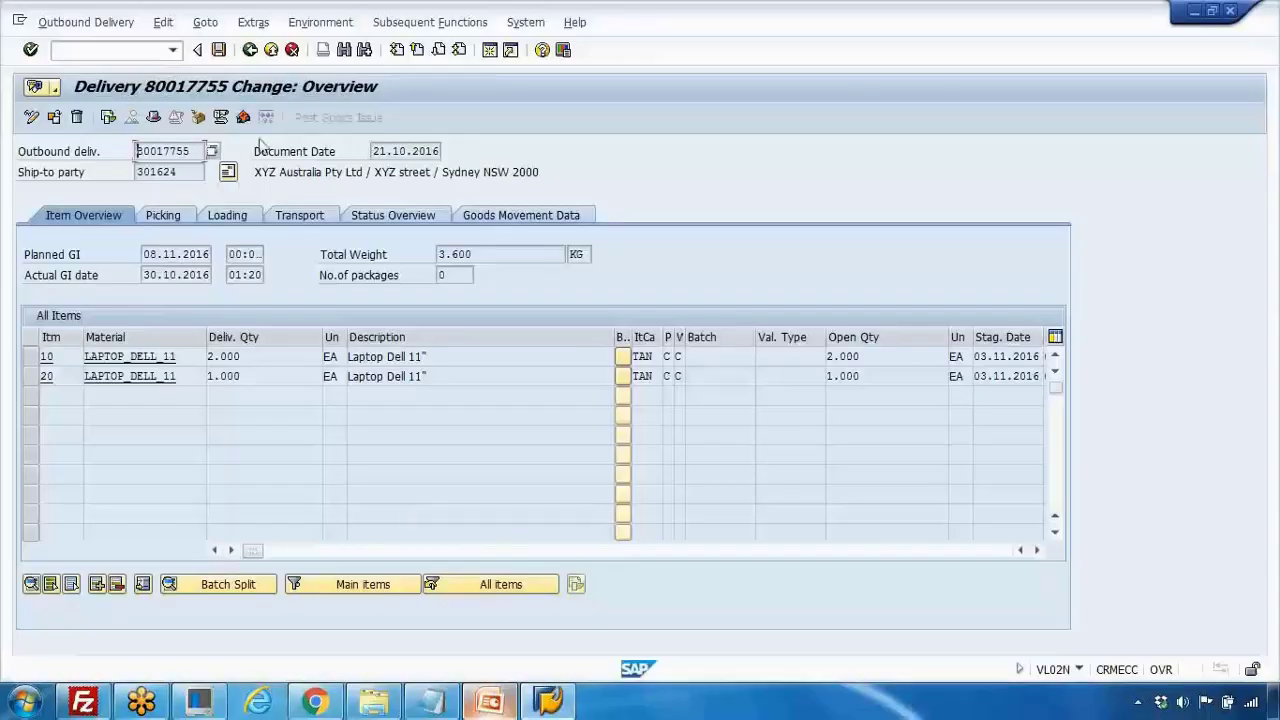
left_click(250, 50)
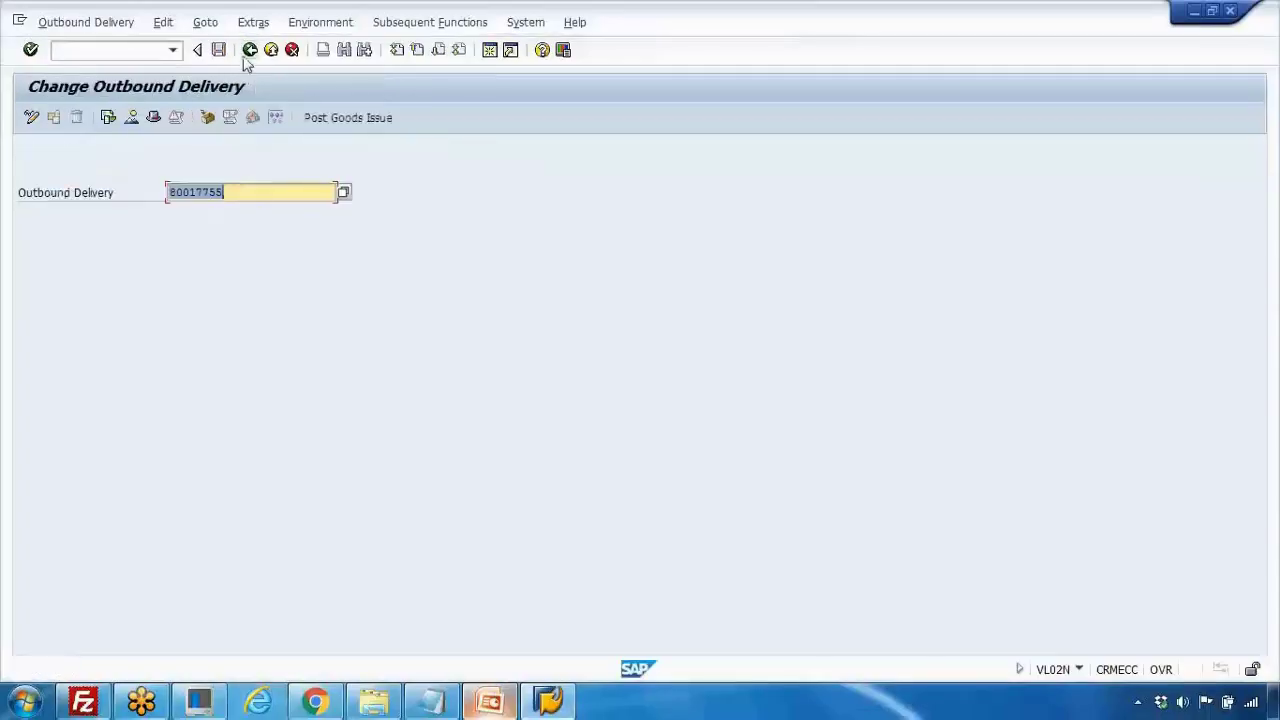
left_click(250, 50)
left_click(46, 253)
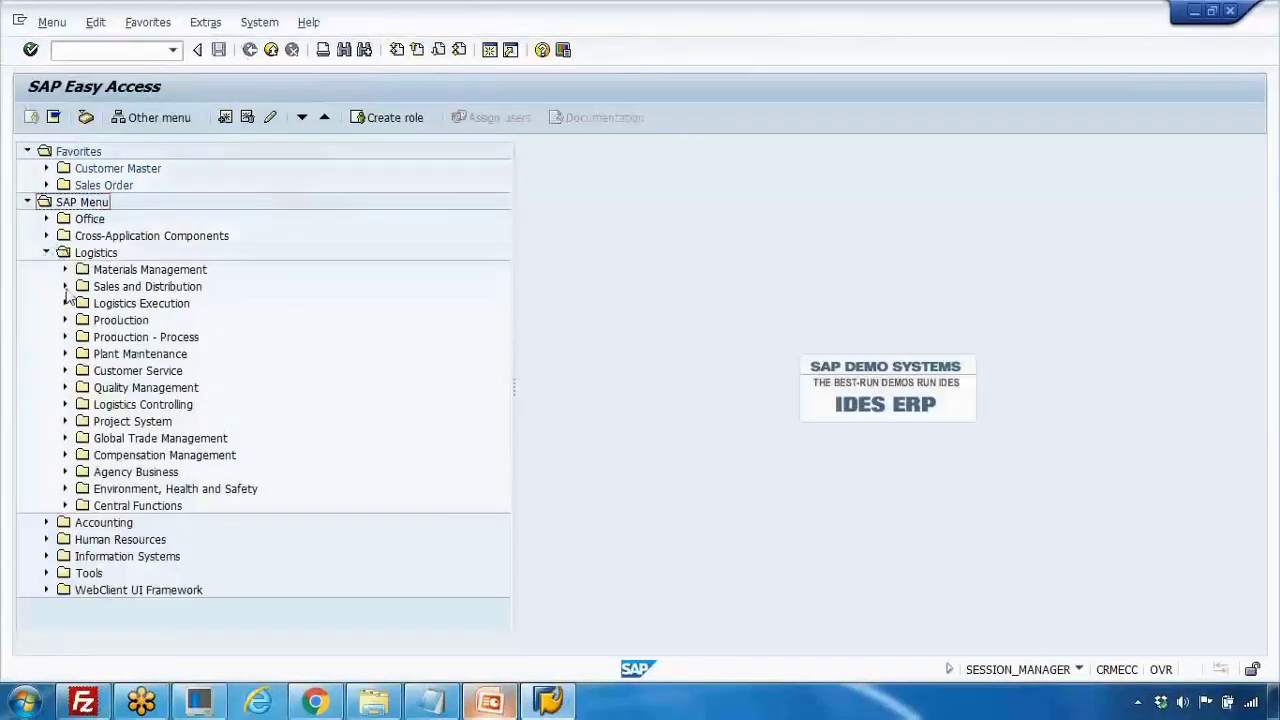
Start VF01 via Sales and Distribution > Billing > Billing Document and paste delivery 80017755
left_click(65, 287)
left_click(84, 388)
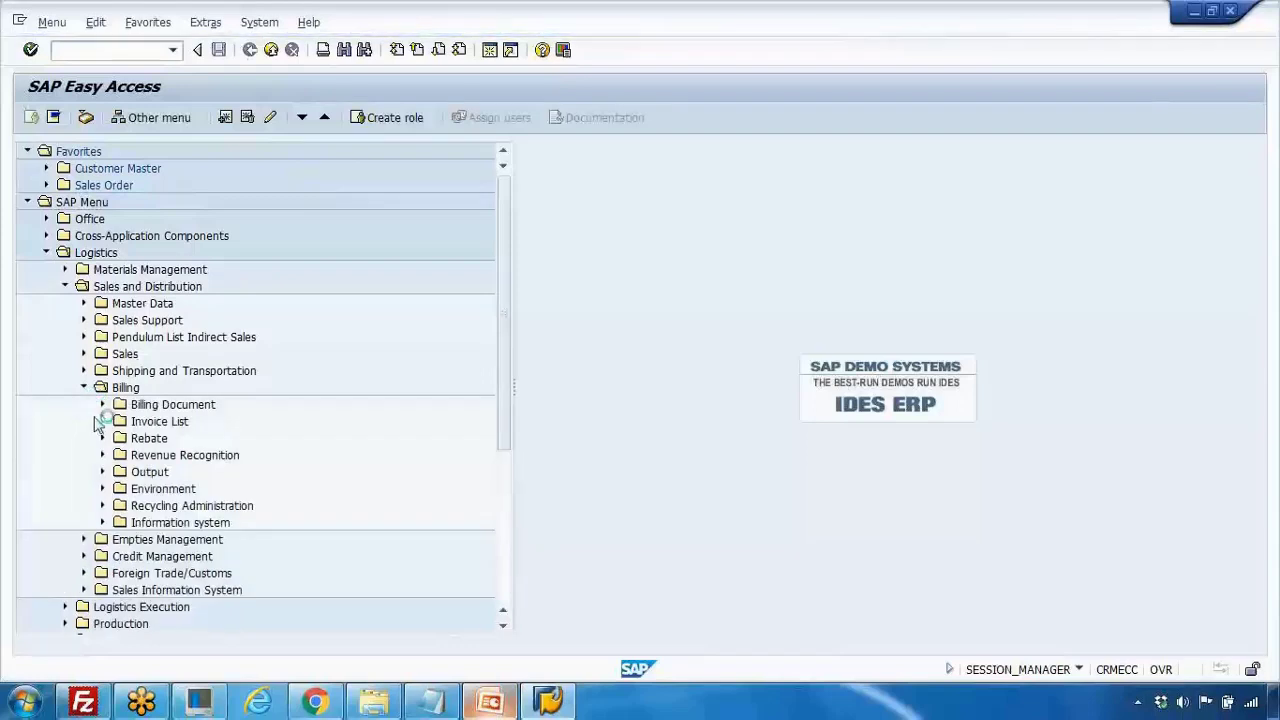
left_click(102, 404)
left_click(168, 422)
double_click(172, 424)
type("80017755")
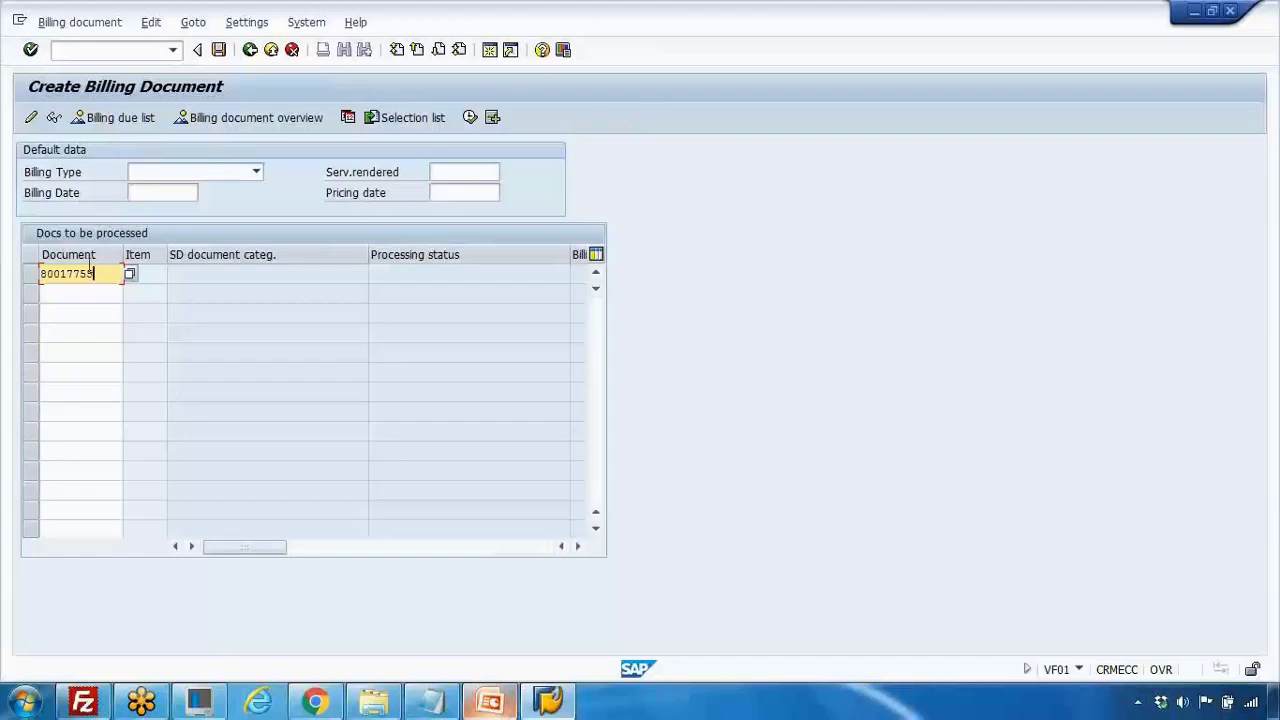
Process delivery 80017755 into F2 invoice items: two Laptop Dell 11" worth 2,473.50 EUR
left_click_drag(95, 274, 14, 276)
left_click_drag(106, 274, 12, 280)
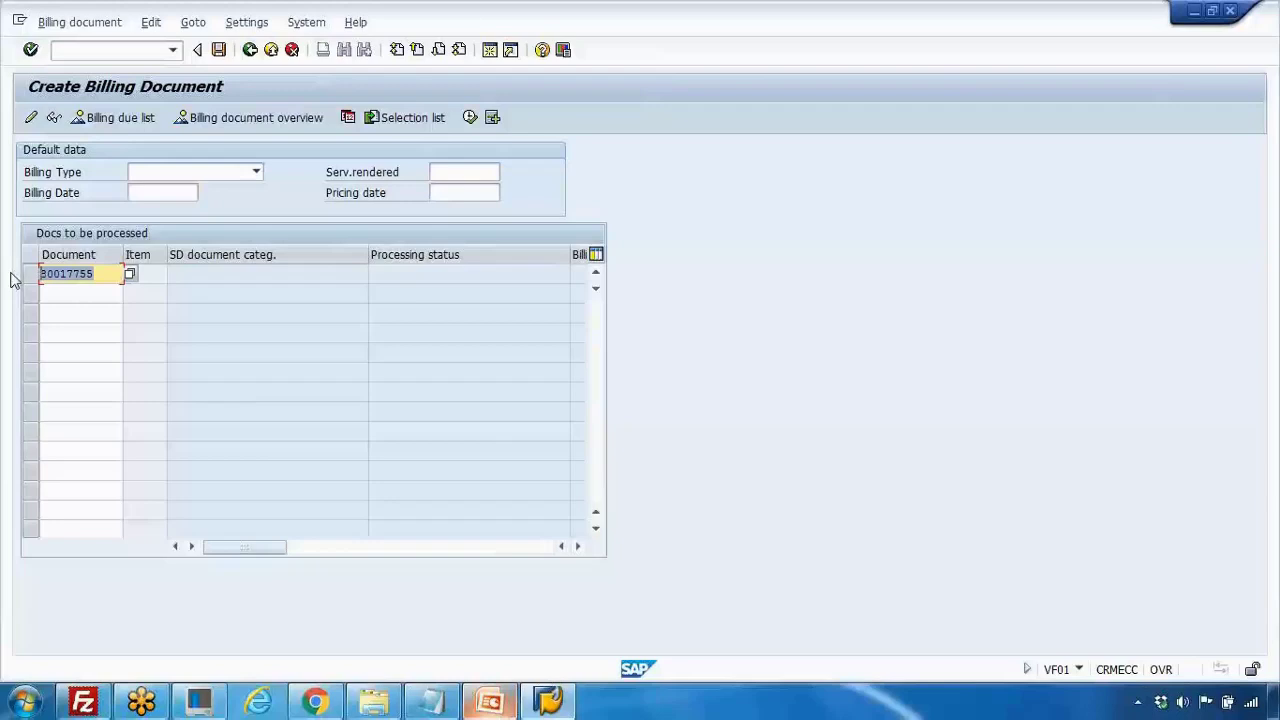
left_click(99, 275)
left_click_drag(99, 275, 15, 285)
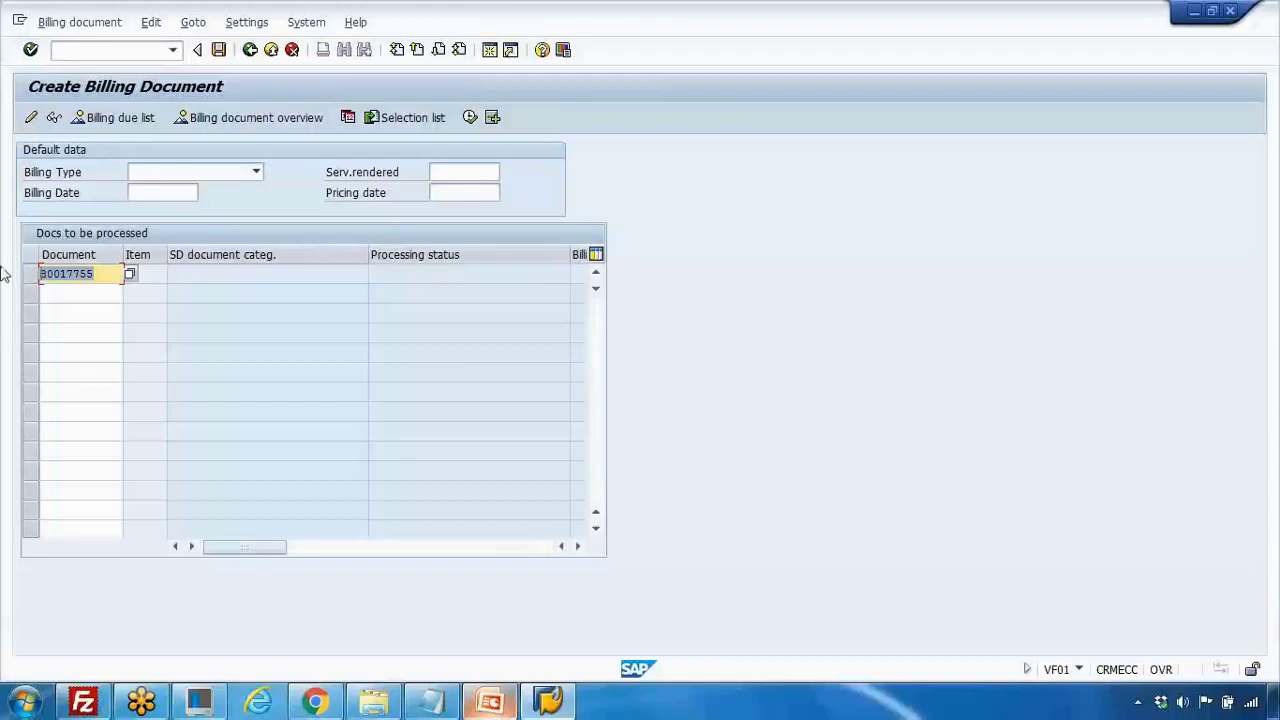
key("Return")
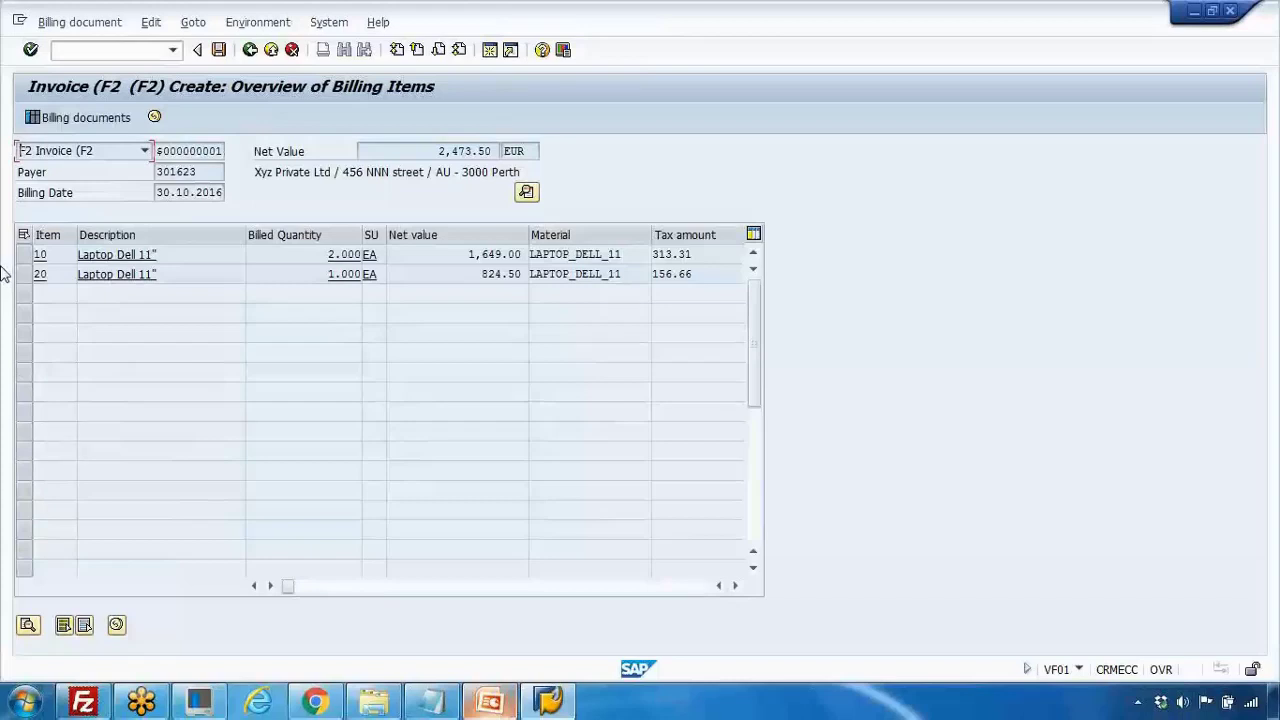
Check item 10's description, billed quantity and net value 1,649.00
left_click_drag(195, 253, 86, 255)
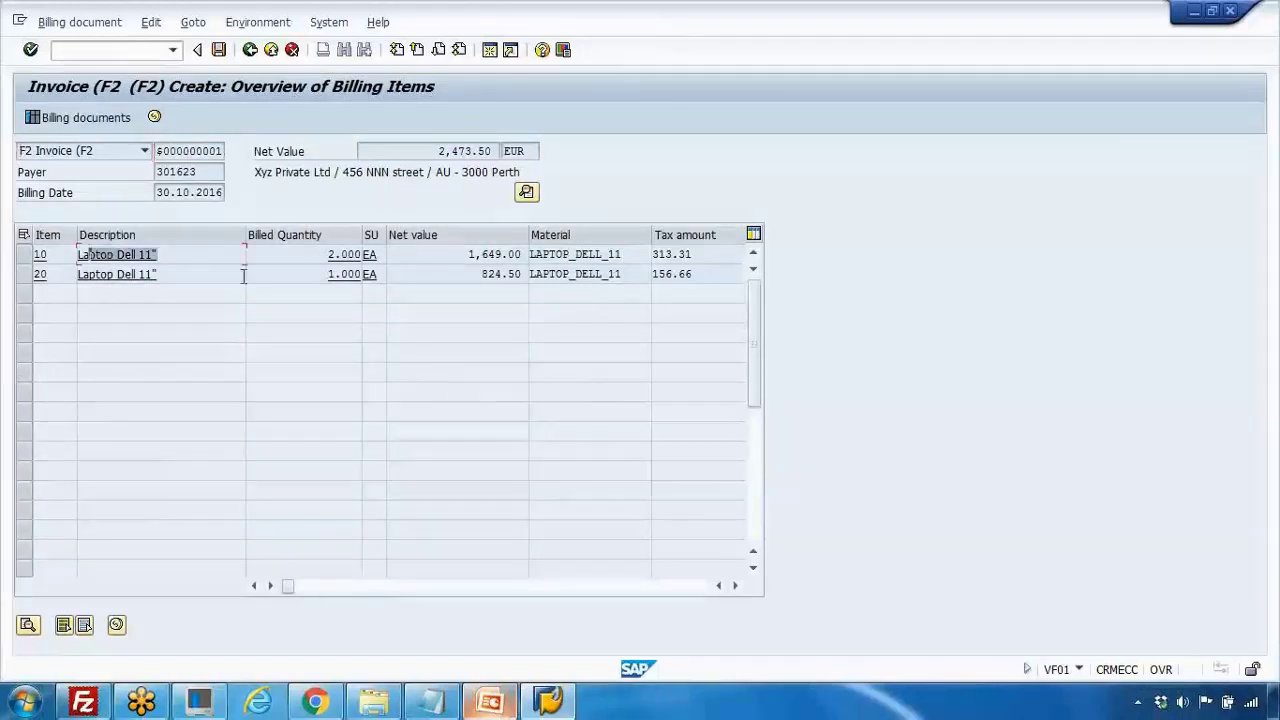
left_click_drag(289, 260, 358, 254)
left_click_drag(466, 255, 550, 256)
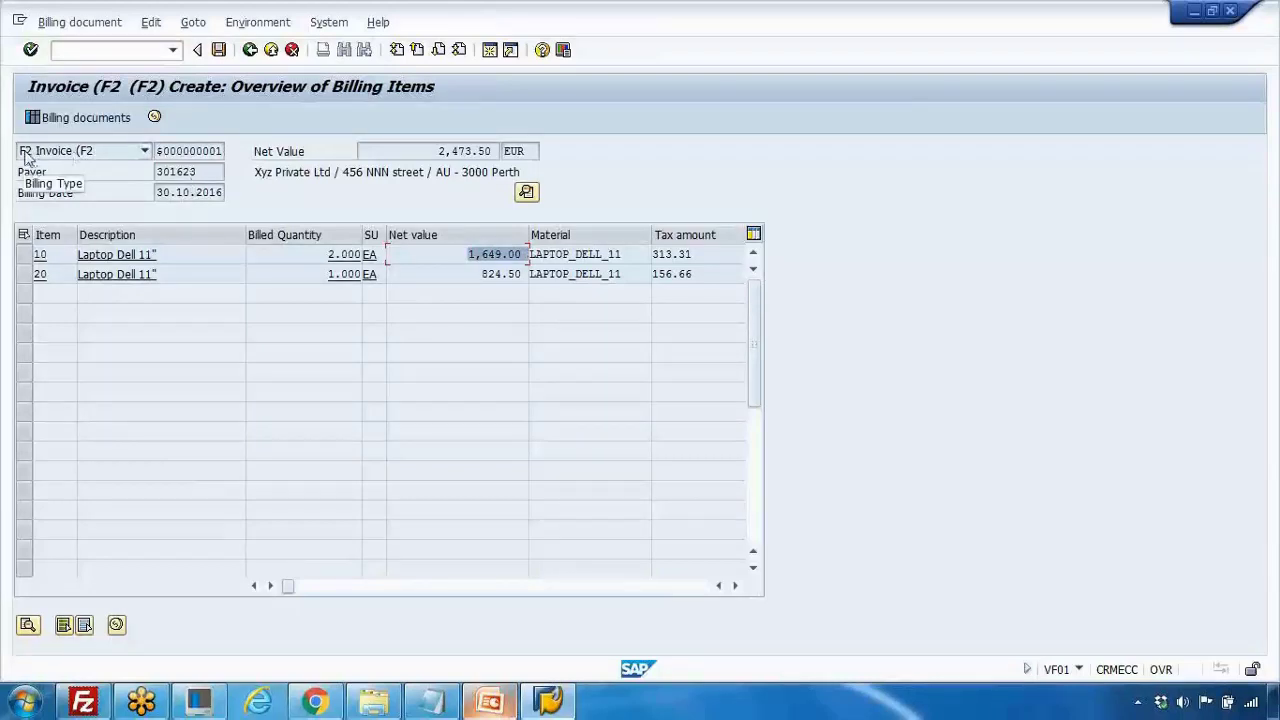
Keep billing type F2 Invoice and save the invoice as document 90039970
left_click(29, 157)
left_click(26, 170)
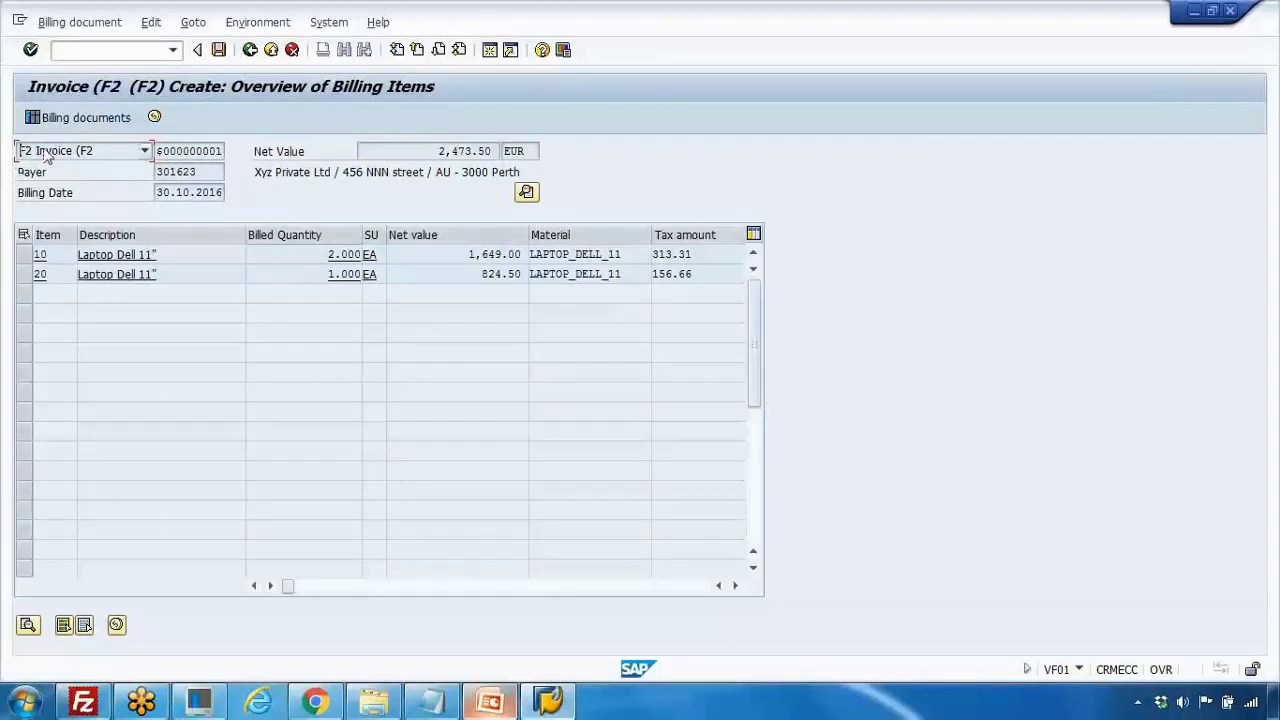
left_click(24, 151)
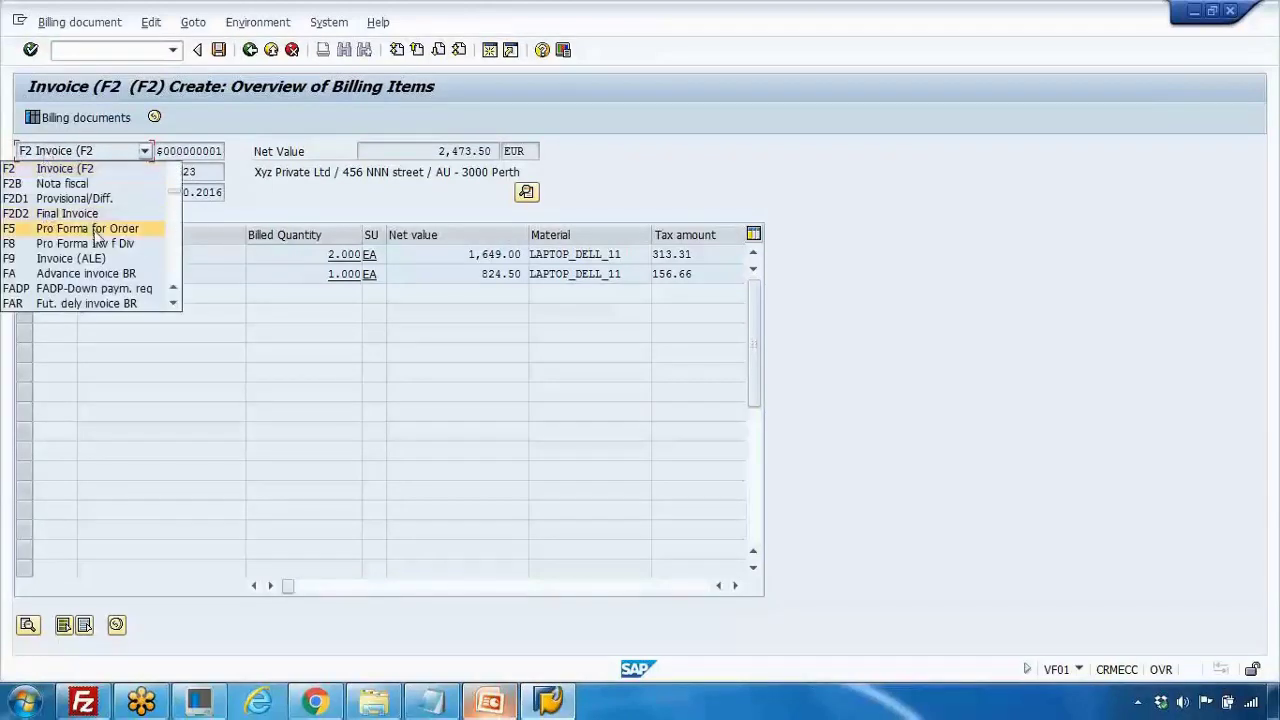
left_click(210, 220)
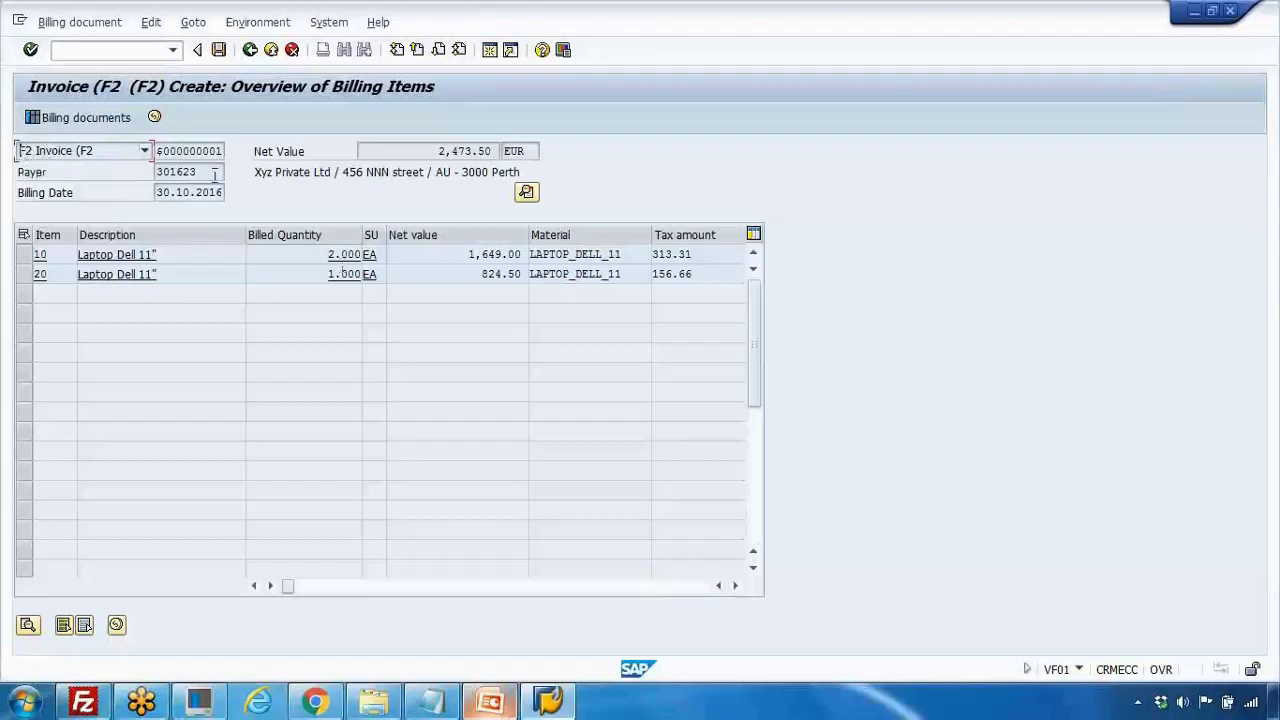
left_click(219, 51)
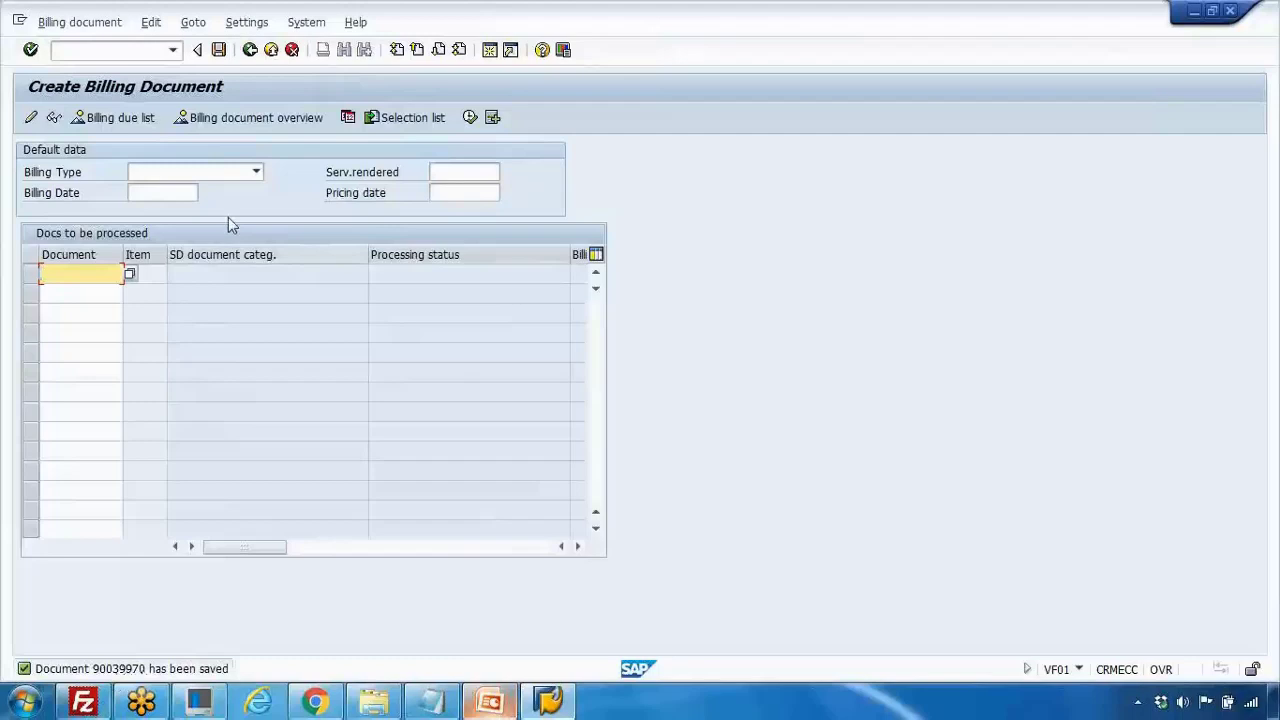
Open billing document 90039970 in VF02 Change to show its item overview
left_click(141, 50)
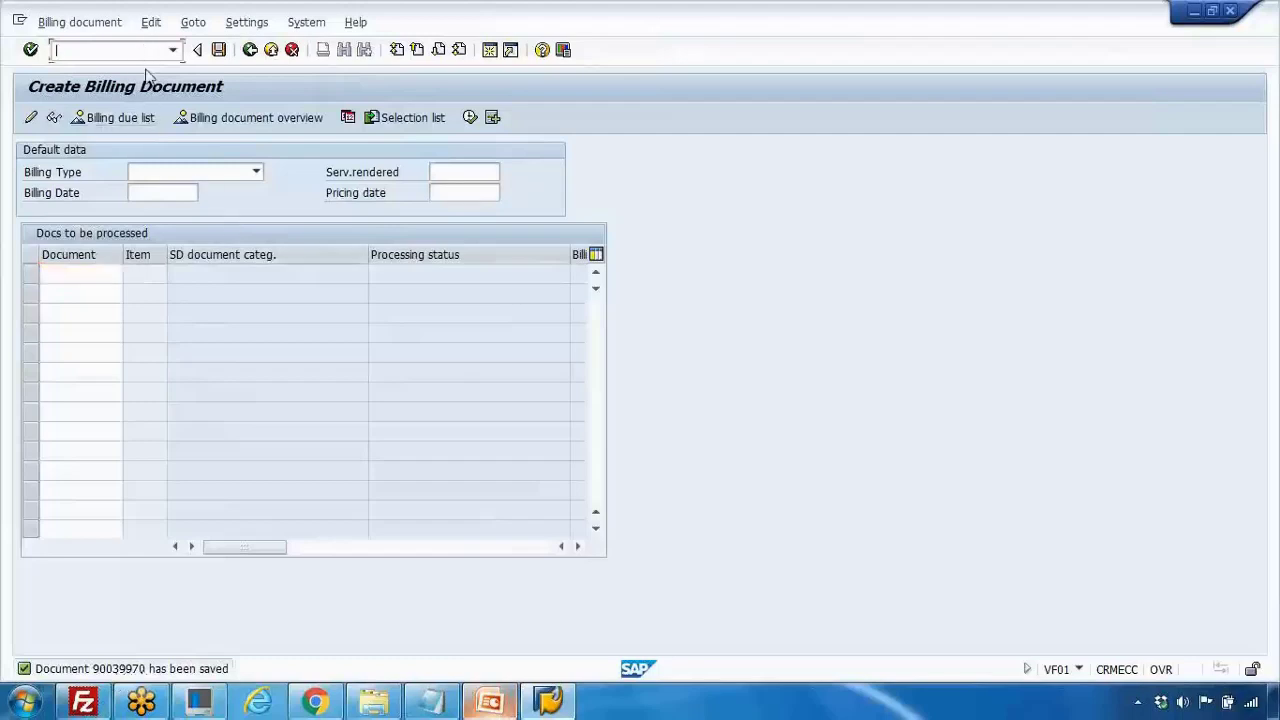
left_click(250, 49)
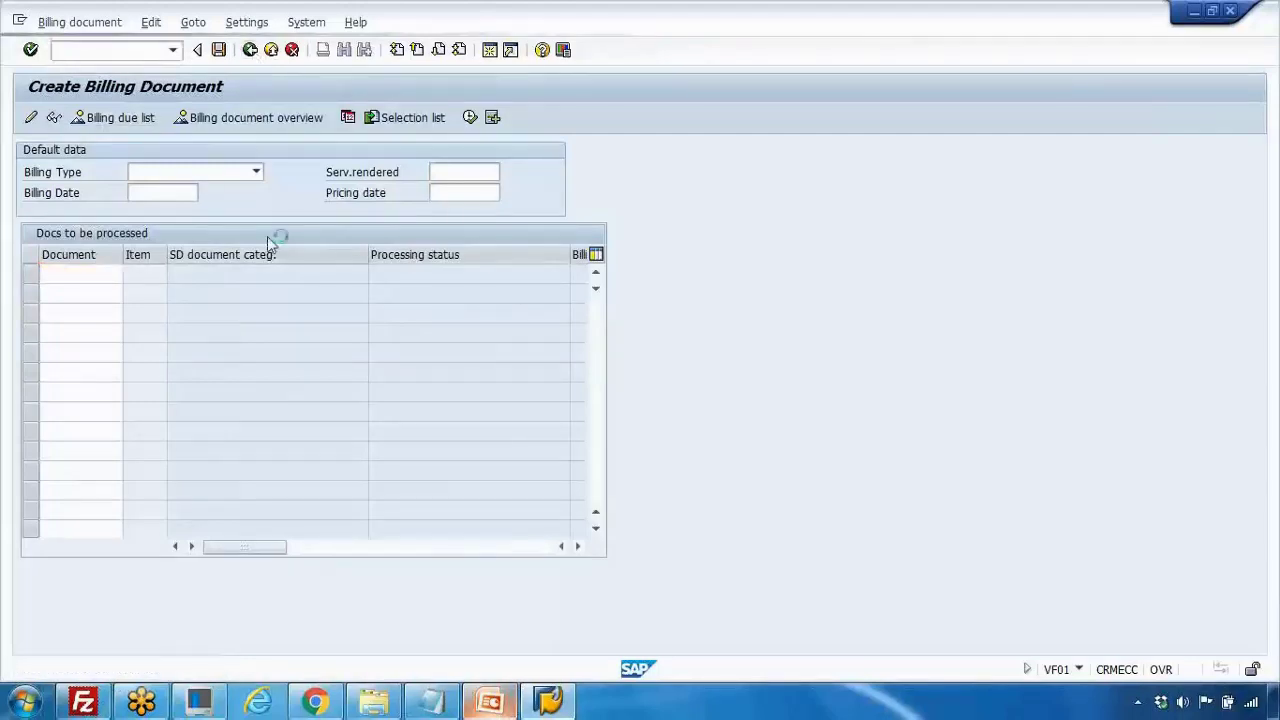
left_click(196, 440)
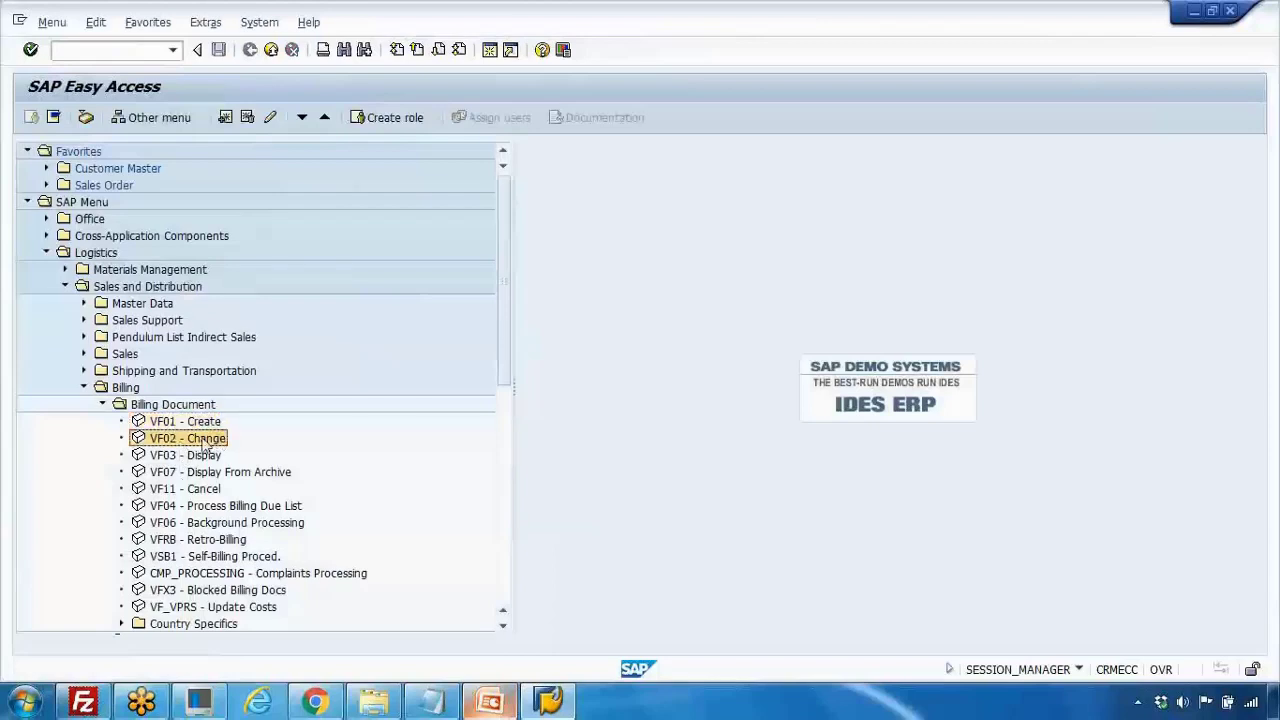
double_click(199, 440)
left_click(231, 196)
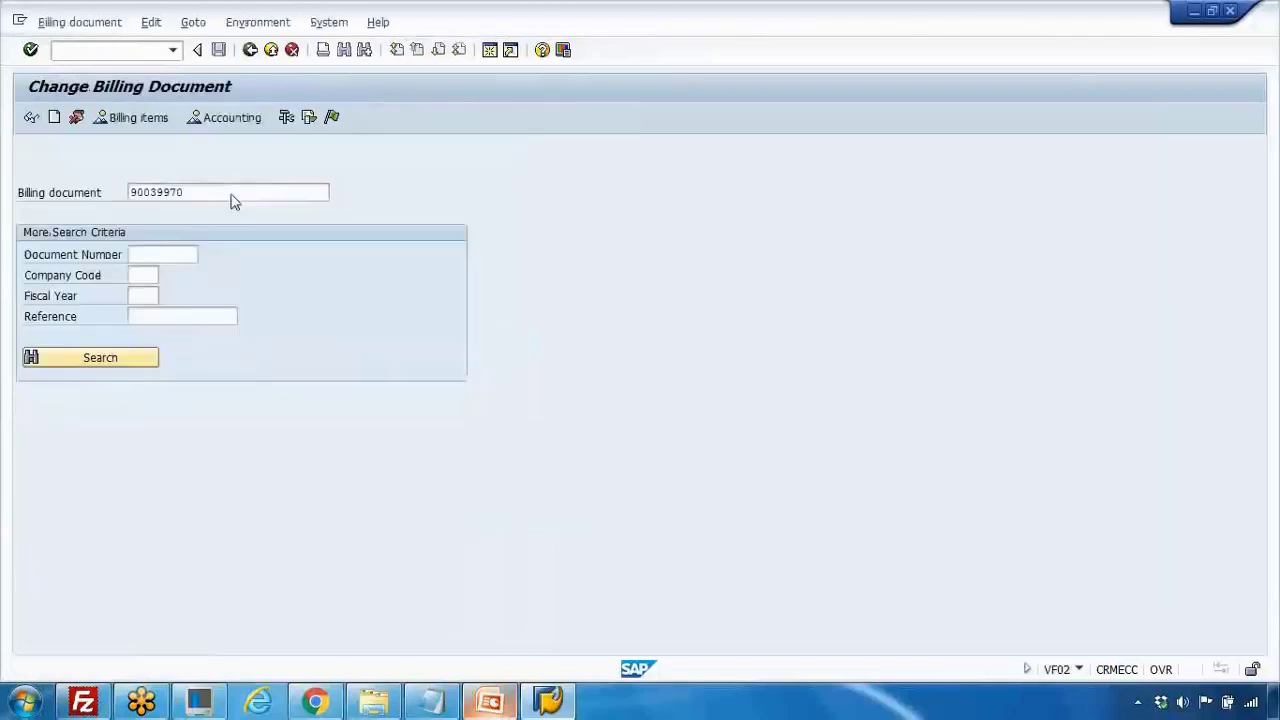
key("Return")
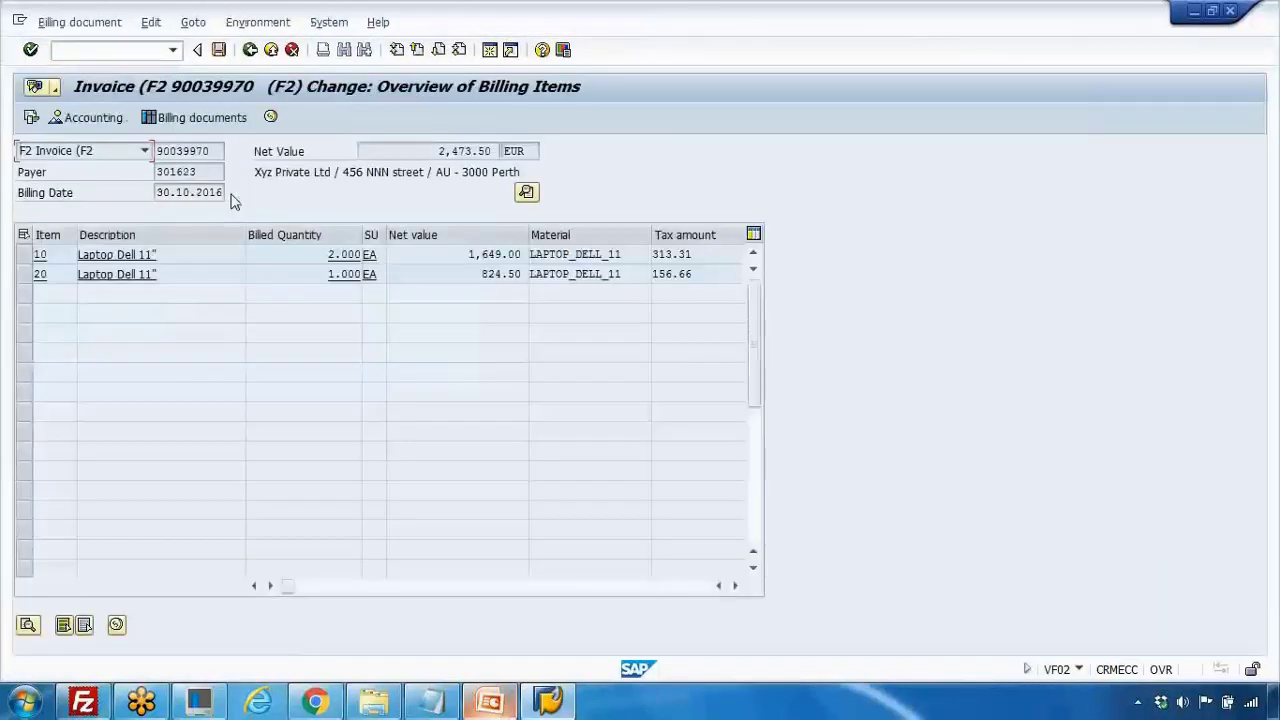
Highlight 'Billing' in the Notepad process note, then return to the invoice
left_click(431, 700)
left_click_drag(324, 323, 487, 334)
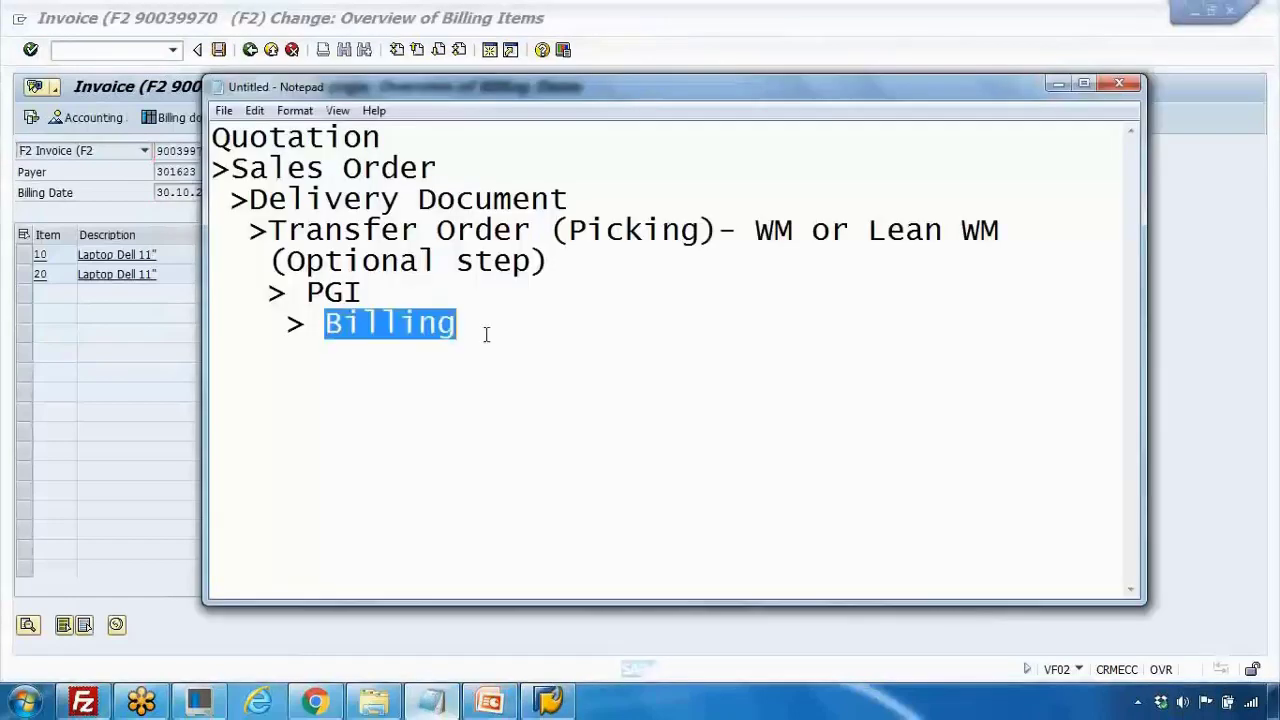
key("alt+Tab")
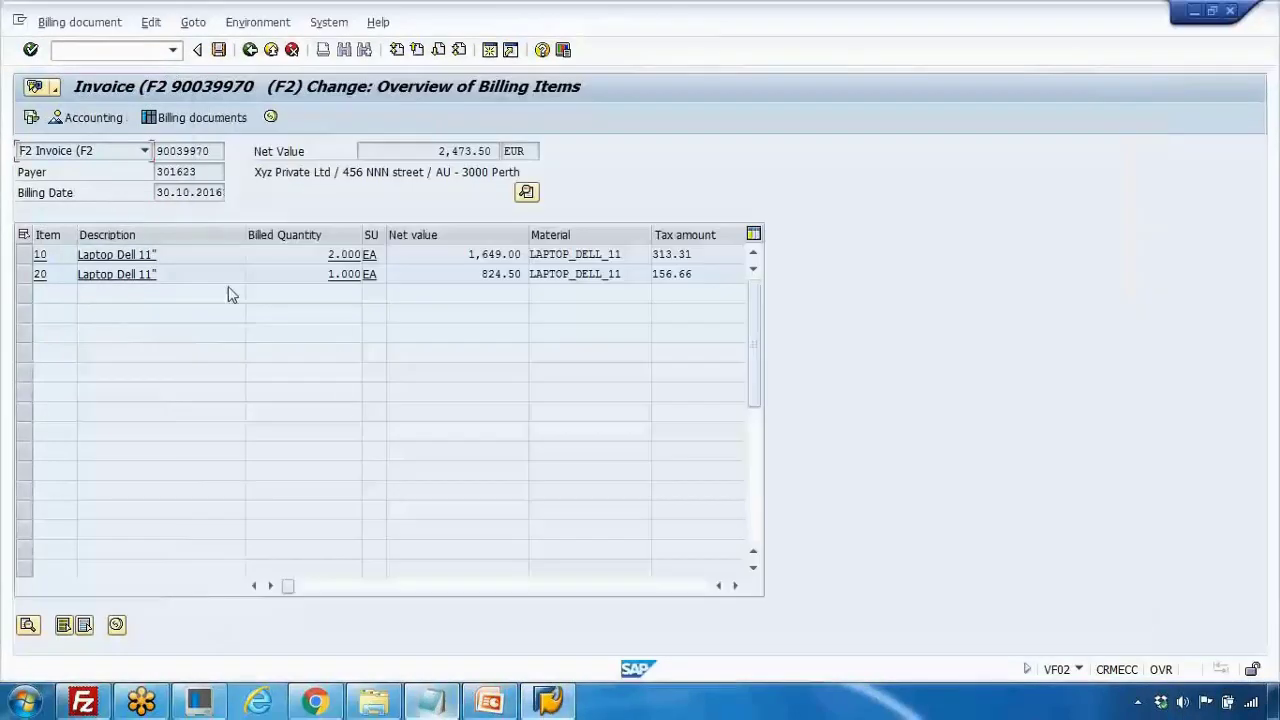
left_click(31, 118)
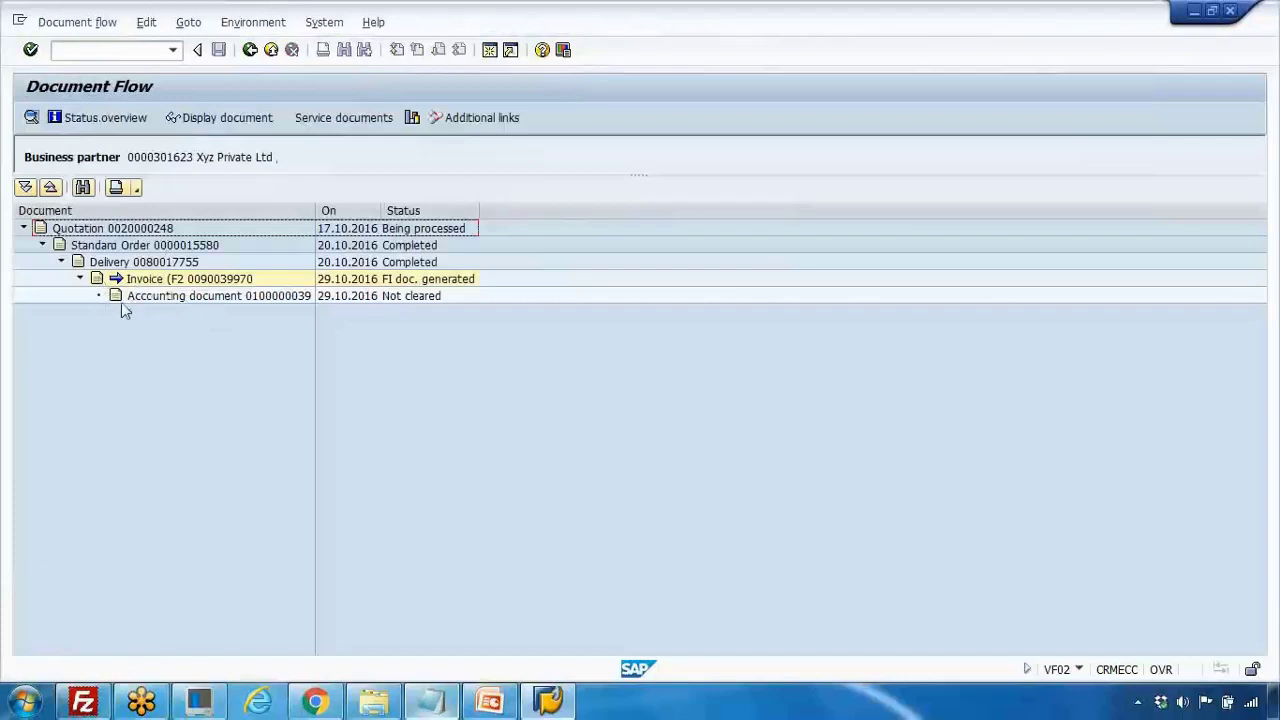
left_click(88, 263)
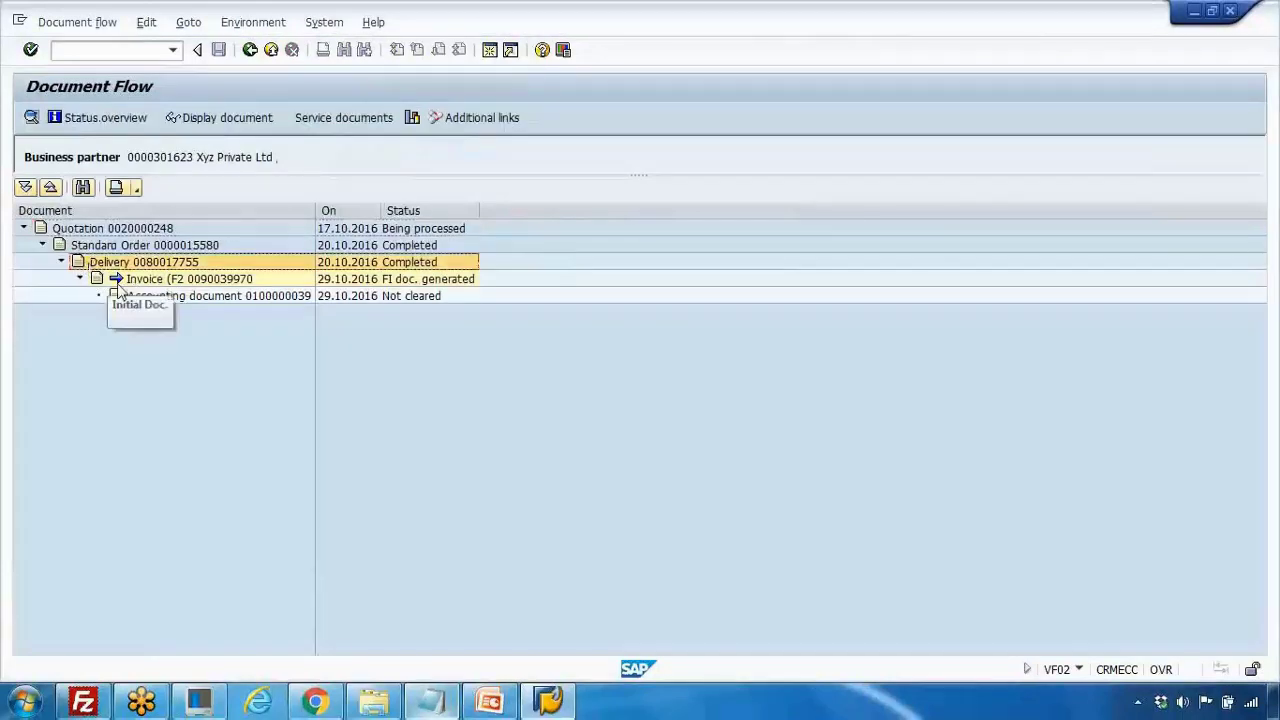
left_click(113, 281)
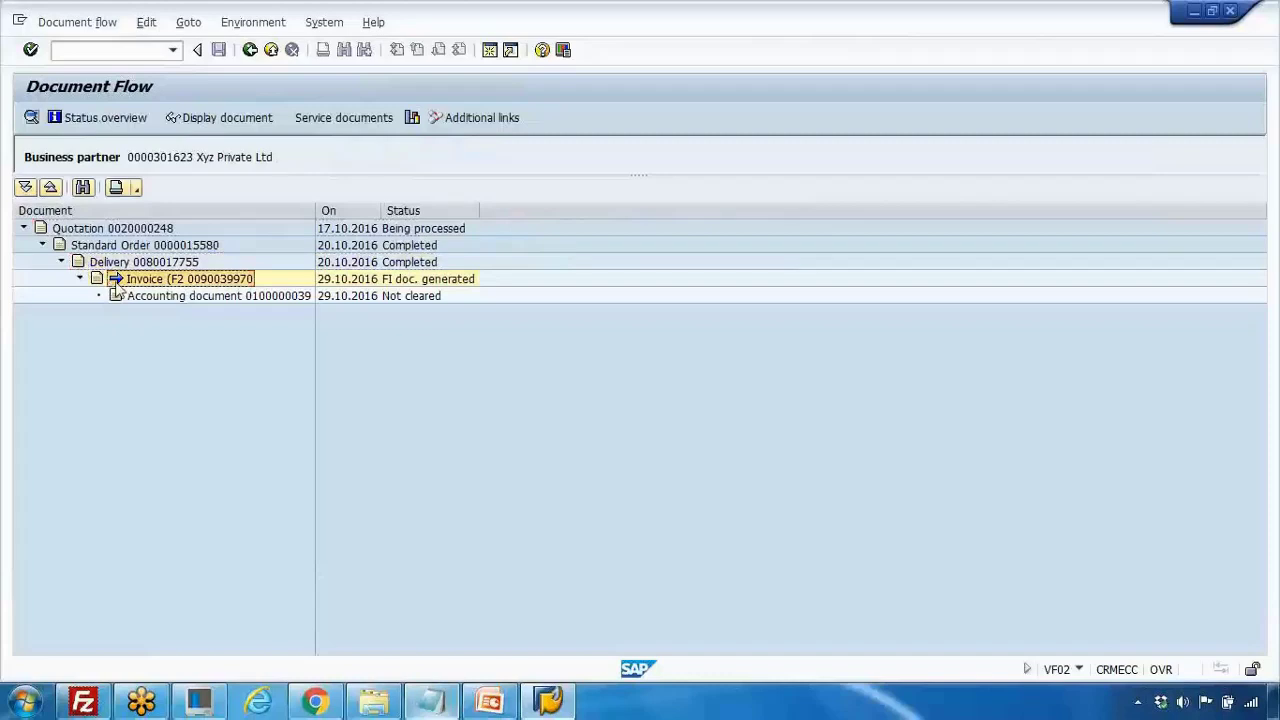
left_click(253, 301)
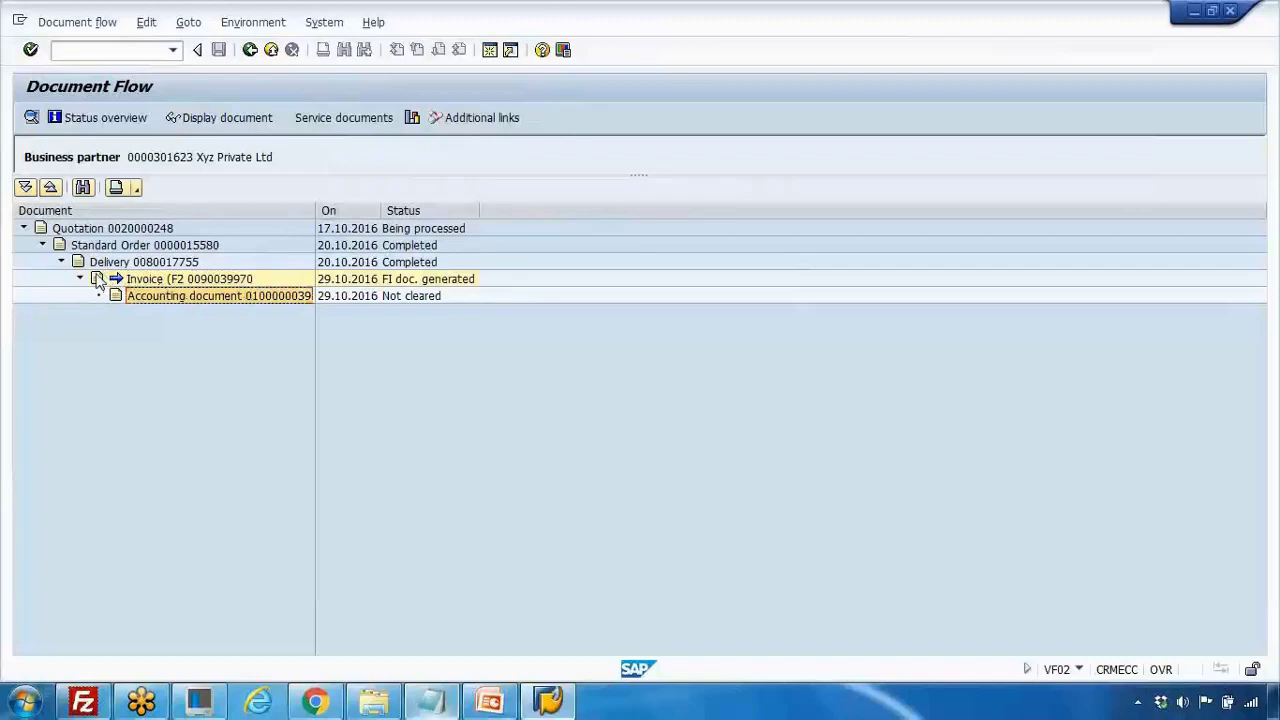
Reselect the invoice row, then highlight 'Billing' in the Notepad process note
left_click(130, 283)
left_click(440, 703)
left_click_drag(324, 322, 460, 322)
Change the Notepad step to 'Billing (Accounting documents)' and return to the SAP document flow
left_click(466, 326)
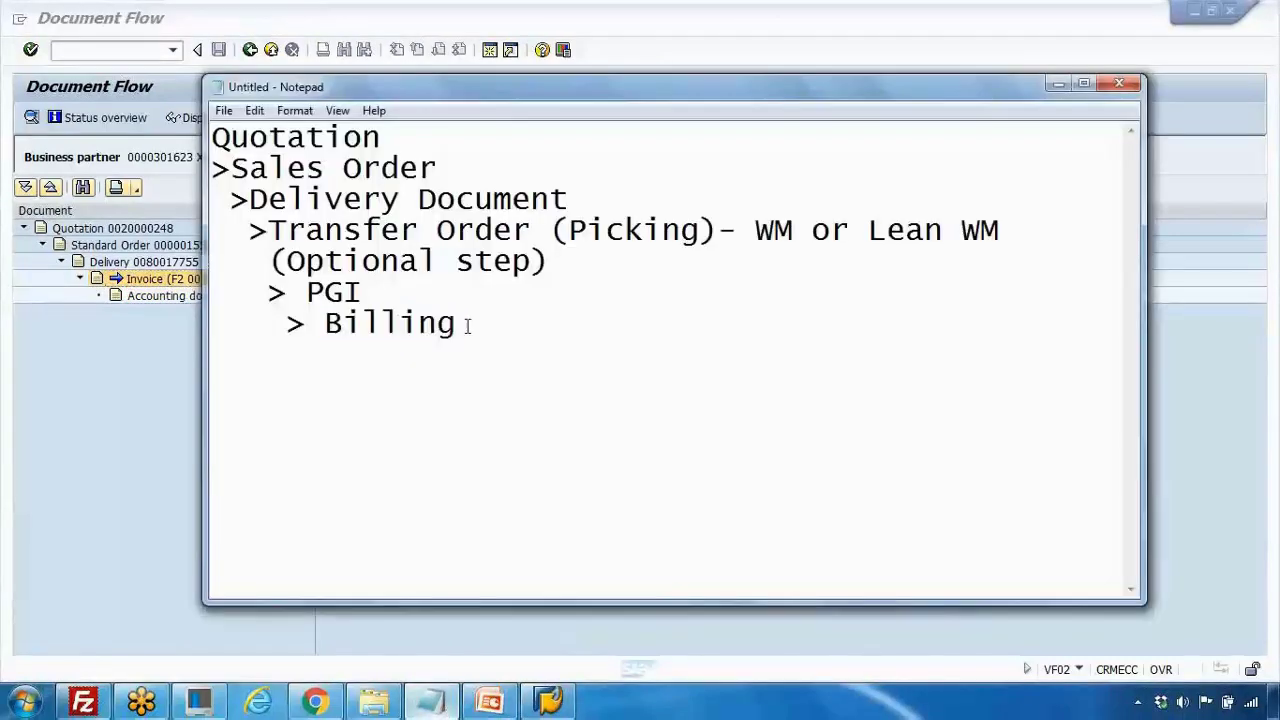
type("(")
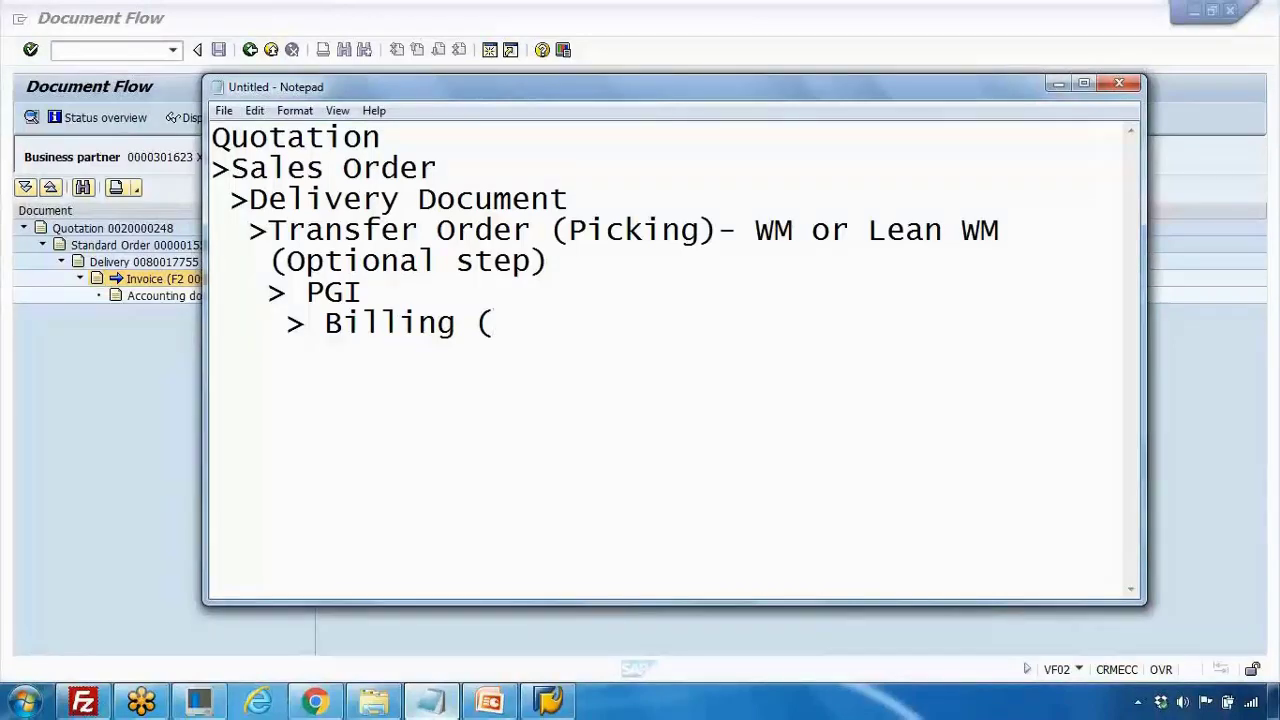
type("Accounyi")
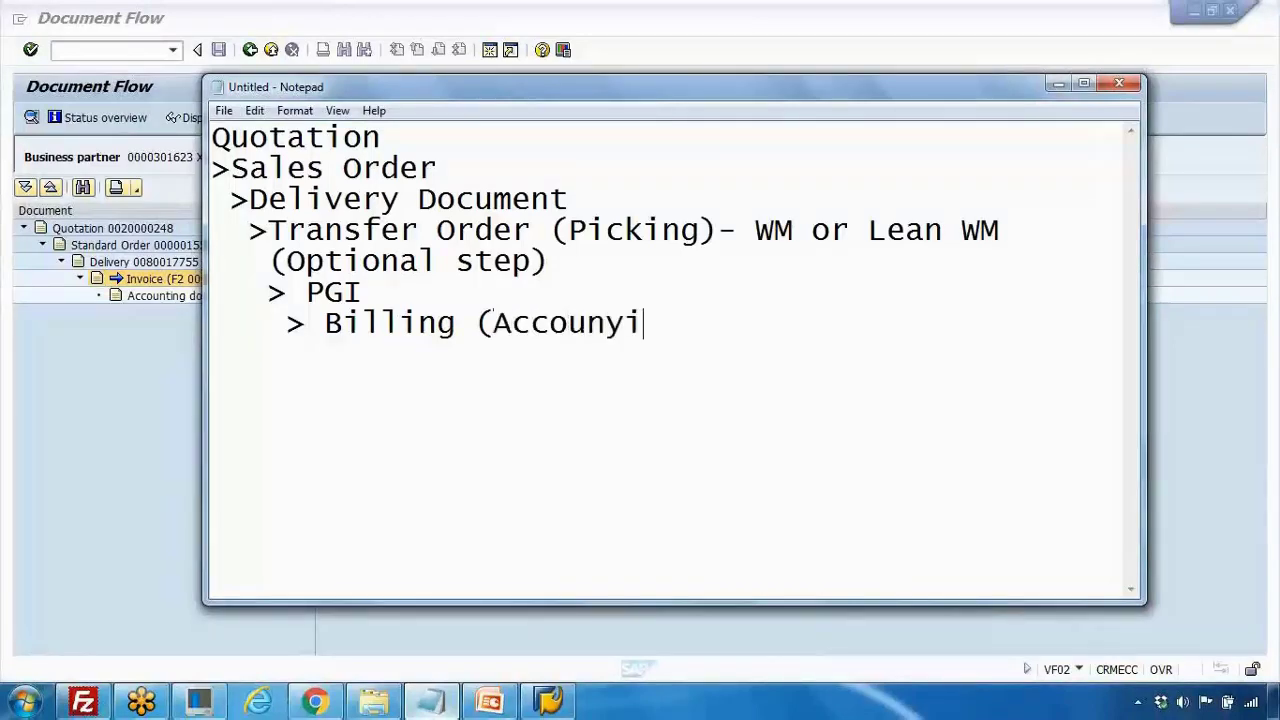
key("BackSpace")
key("BackSpace")
type("ting s")
key("BackSpace")
type("documents")
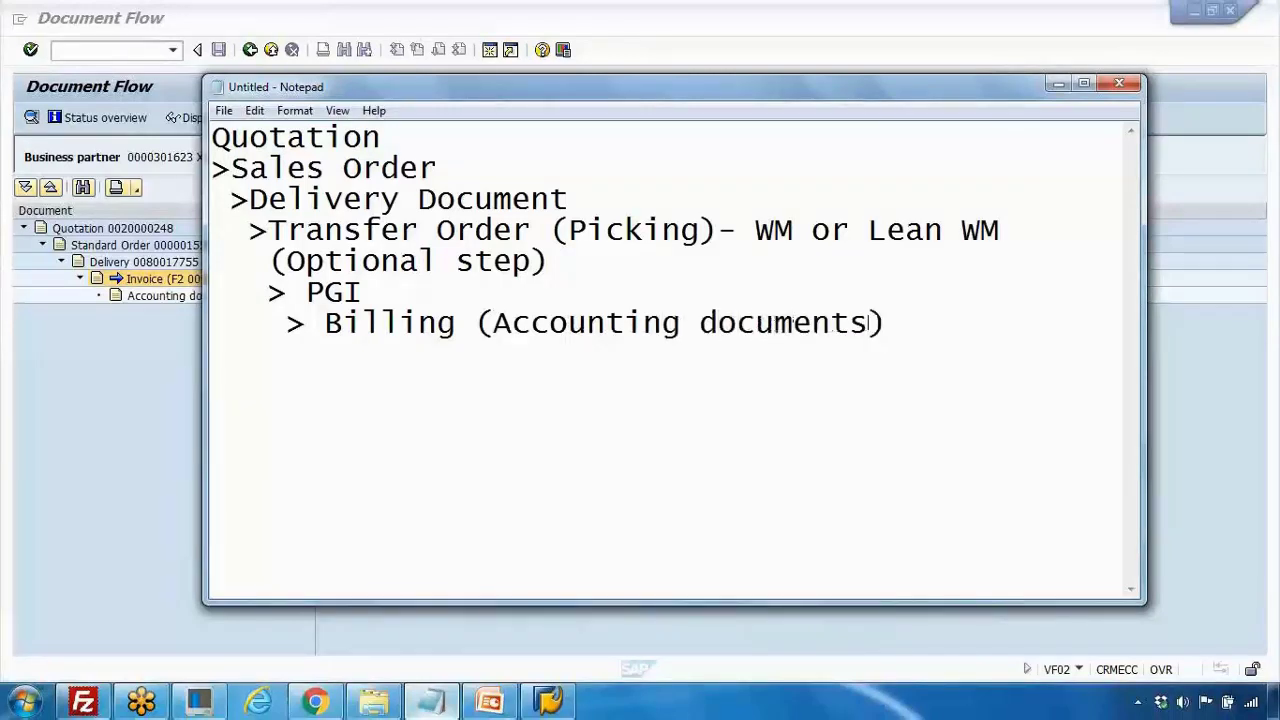
left_click(124, 380)
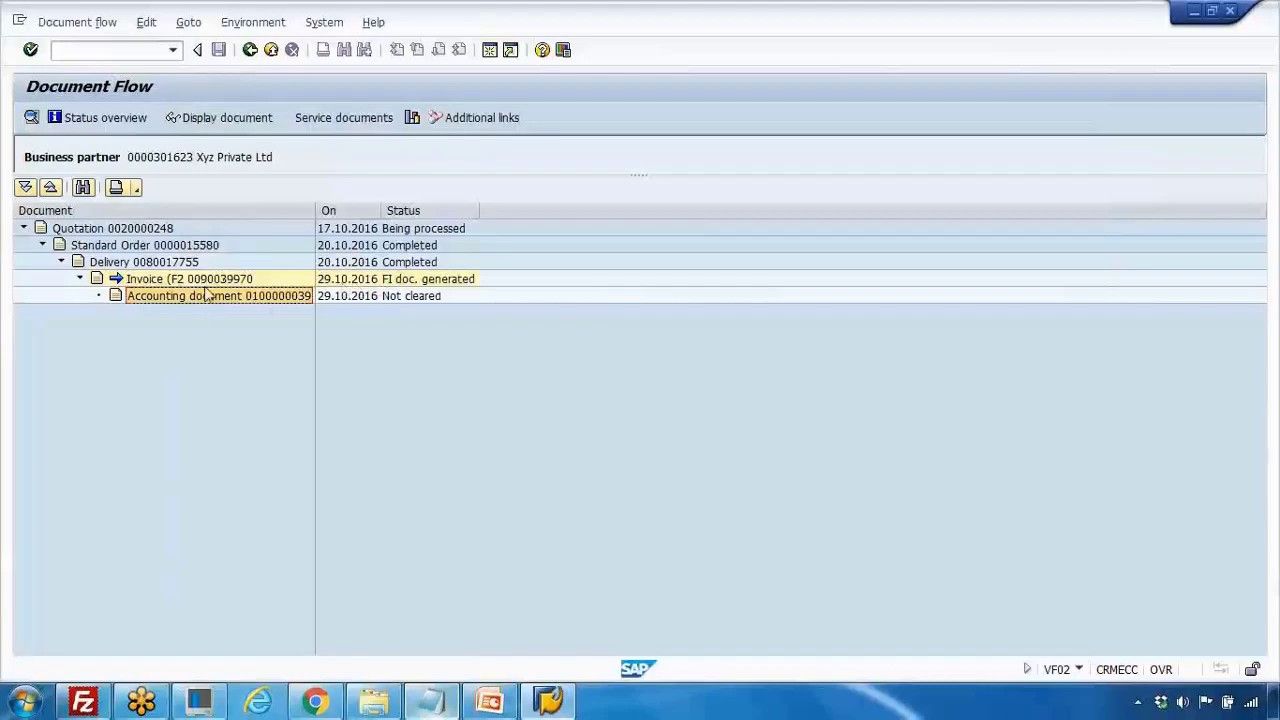
left_click(148, 263)
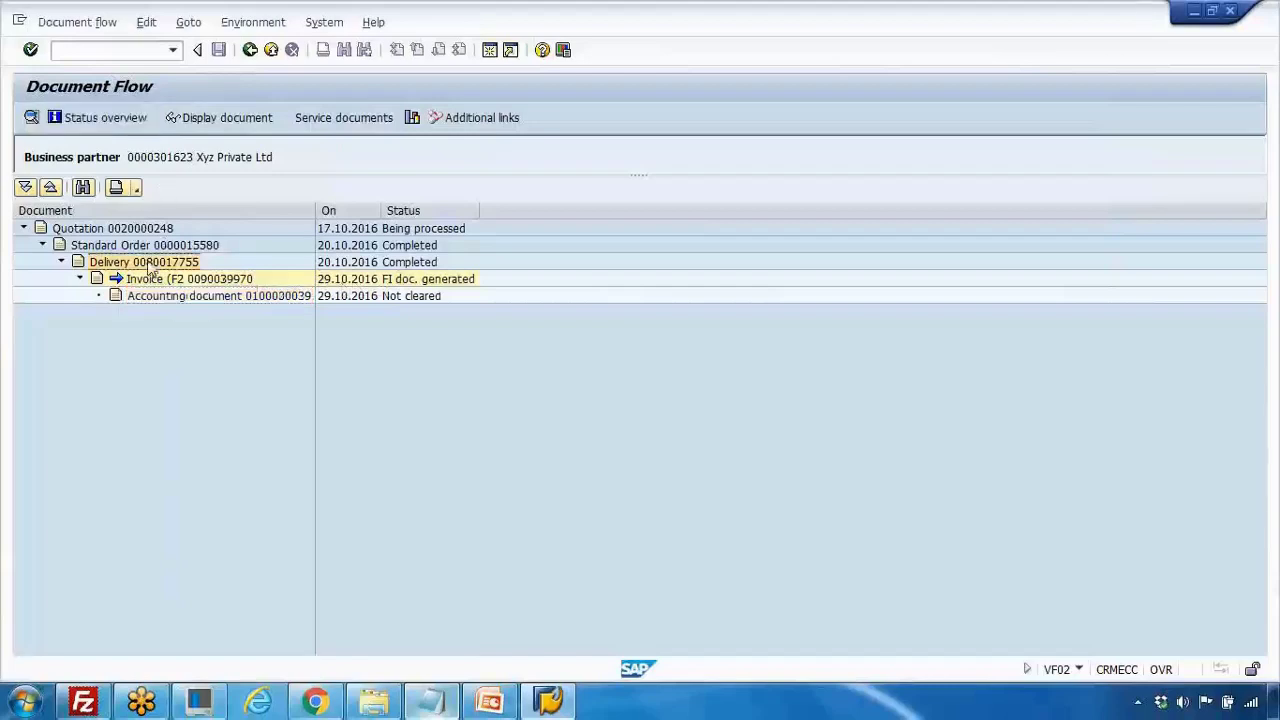
left_click(206, 120)
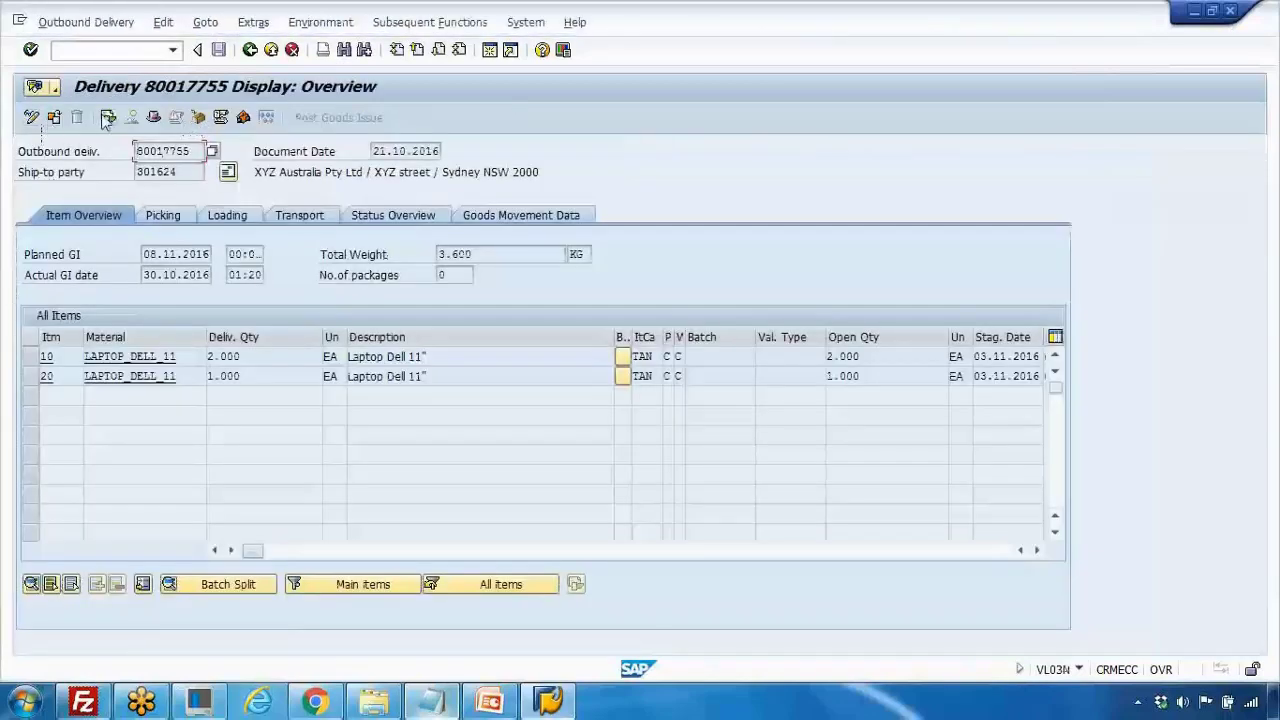
left_click(107, 118)
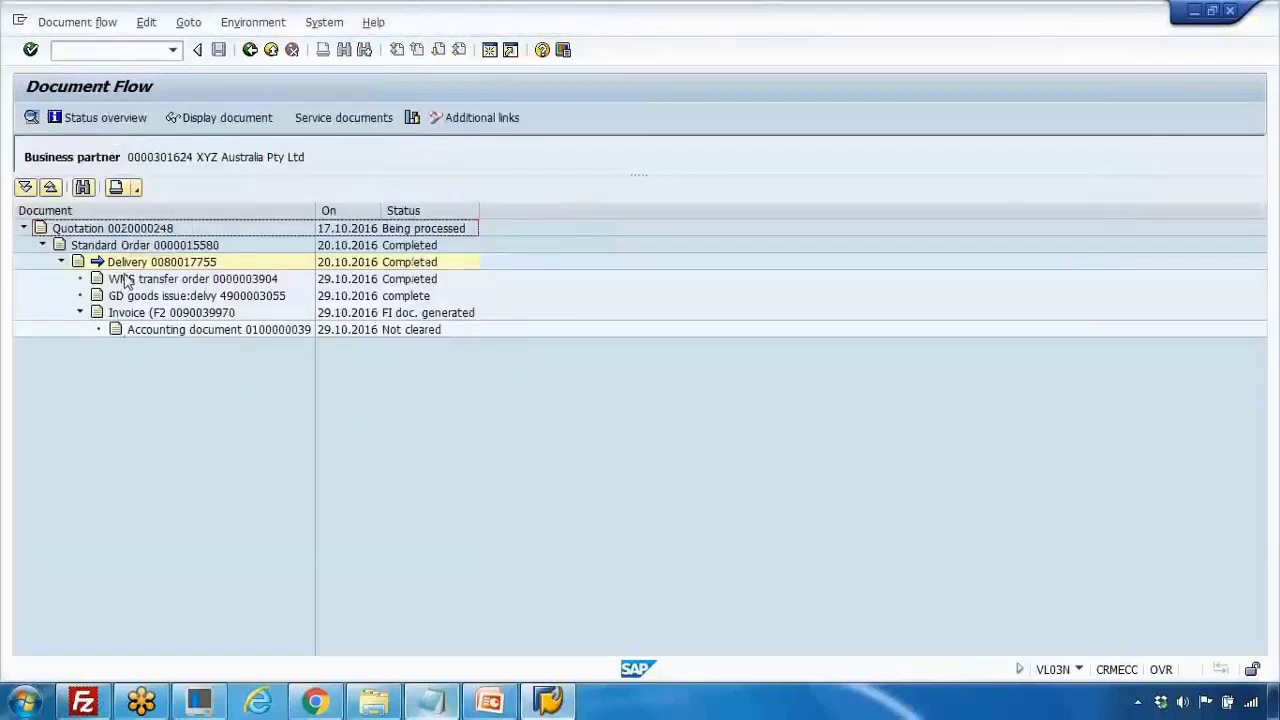
left_click(125, 281)
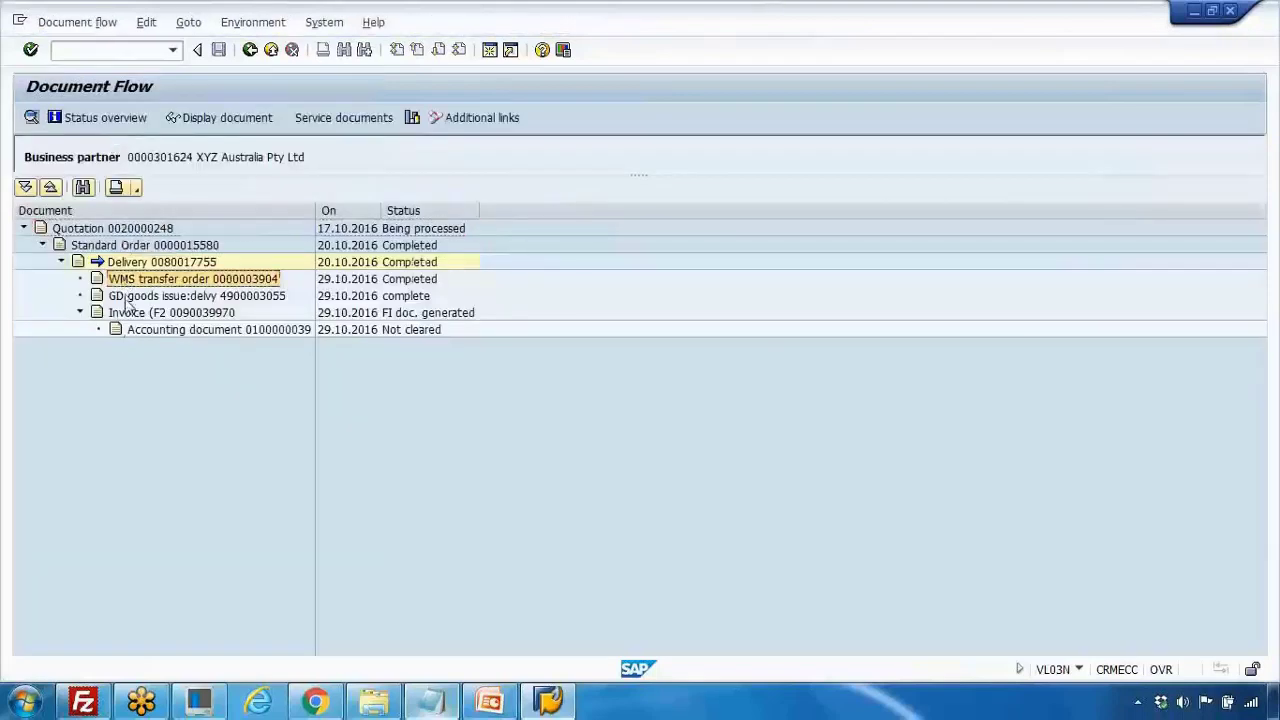
left_click(125, 299)
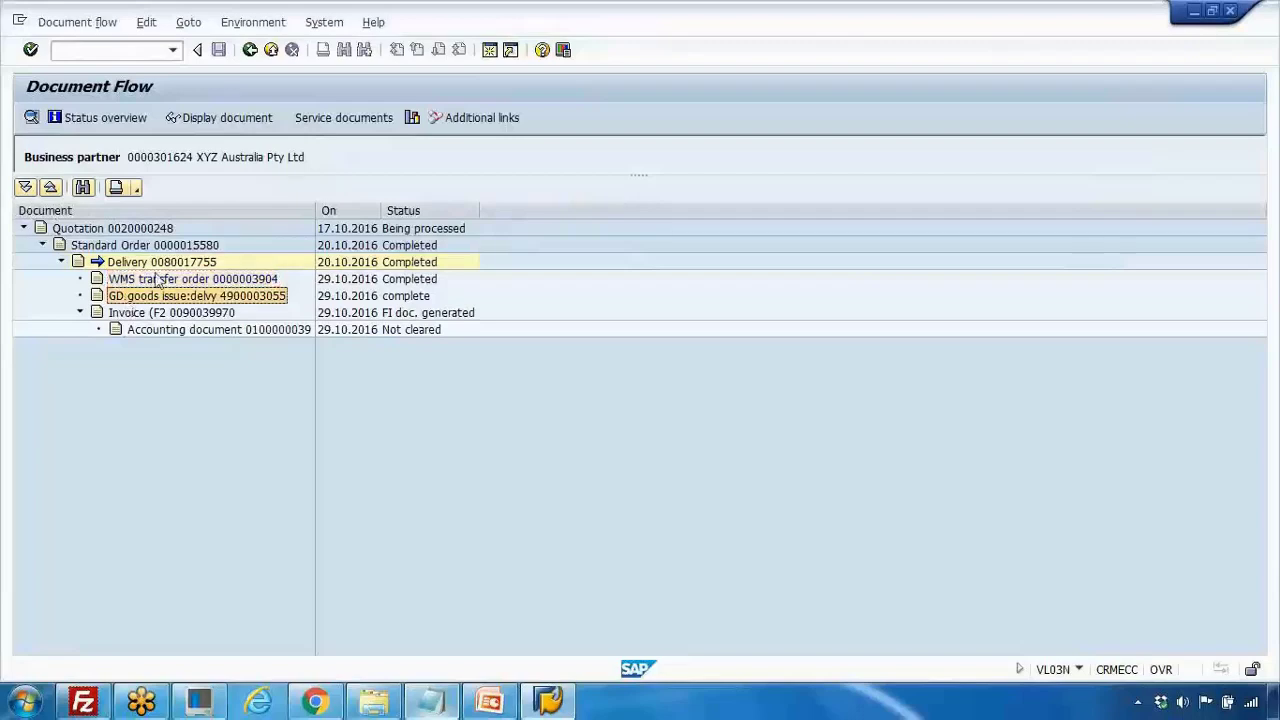
left_click(250, 49)
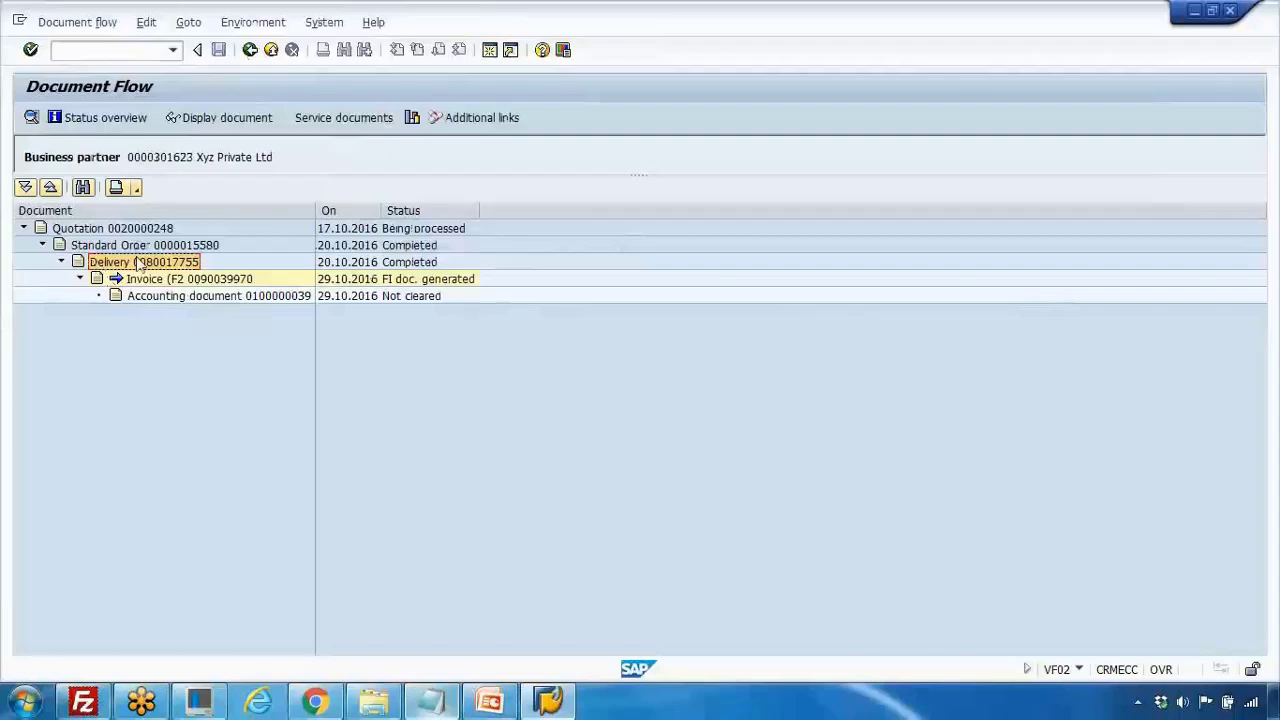
left_click(142, 281)
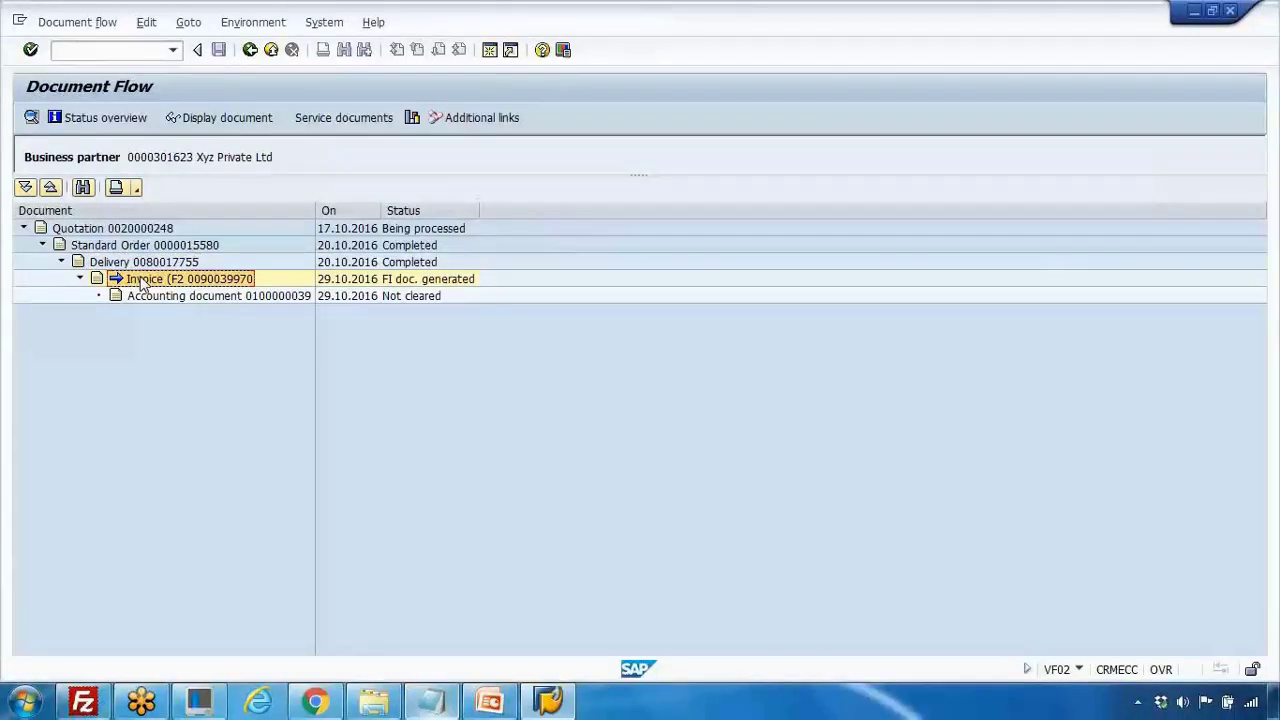
left_click(115, 245)
left_click(118, 263)
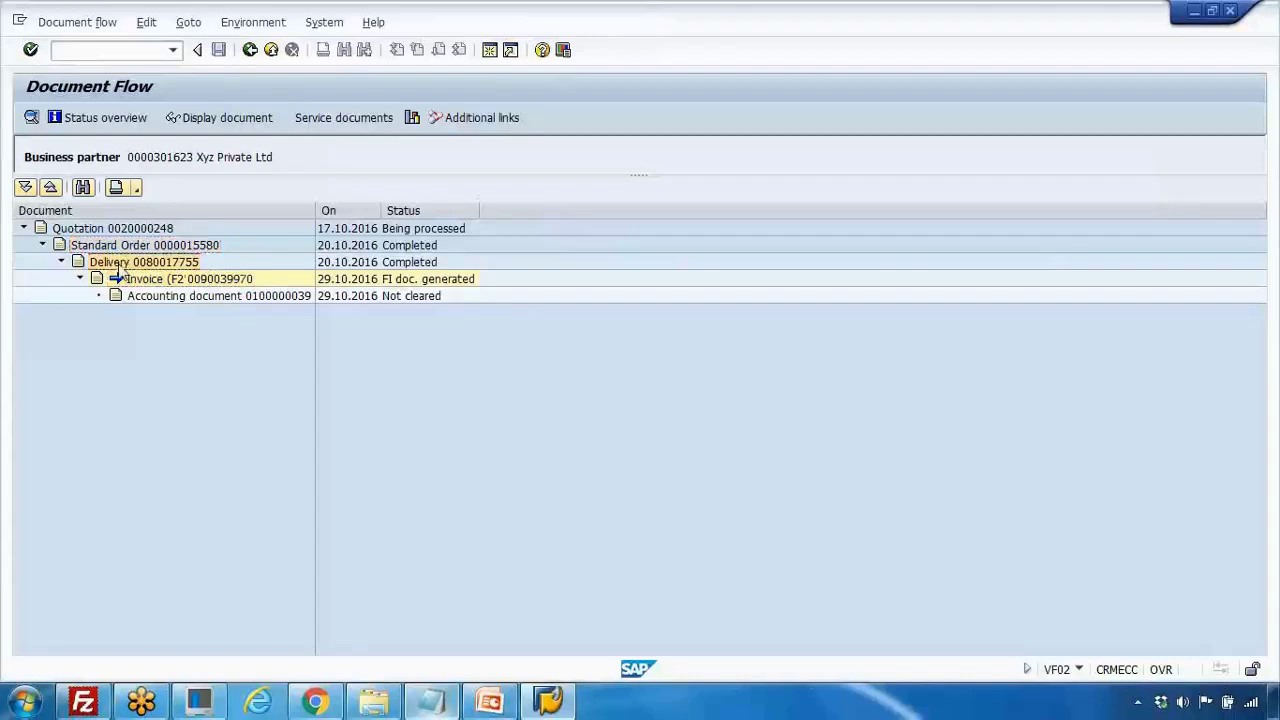